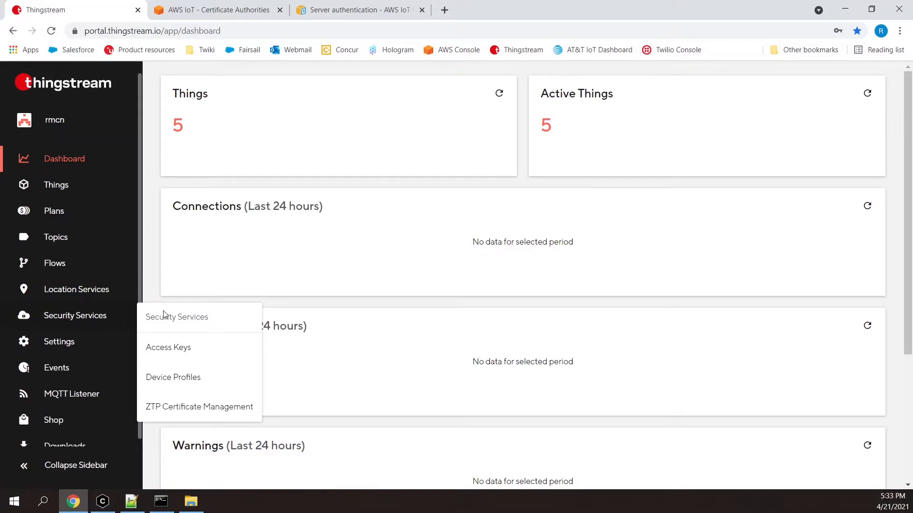
Create a root CA named tecnish2-ca in ZTP Certificate Management, keeping the default validity periods.
left_click(173, 405)
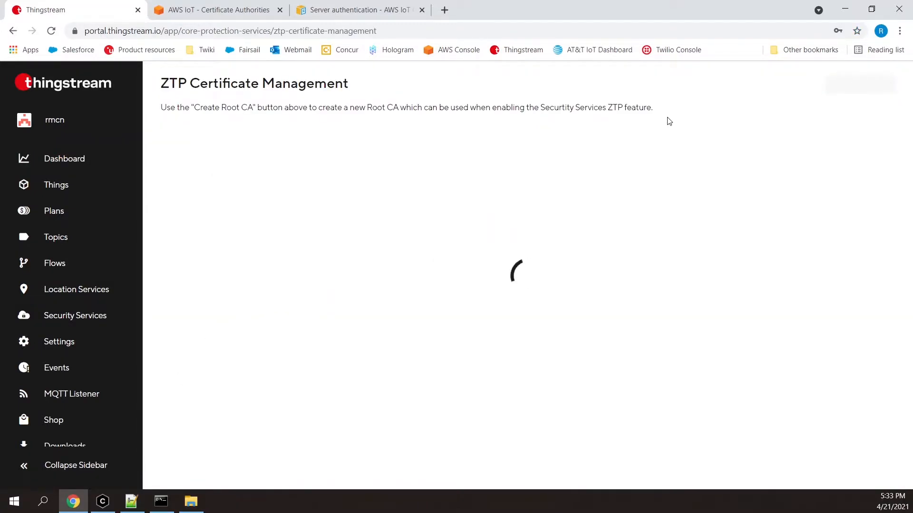
left_click(867, 89)
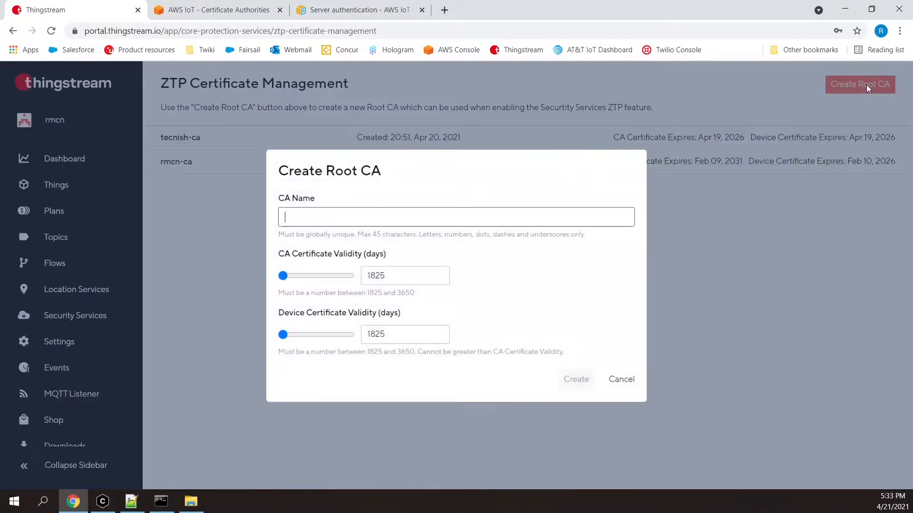
left_click(471, 214)
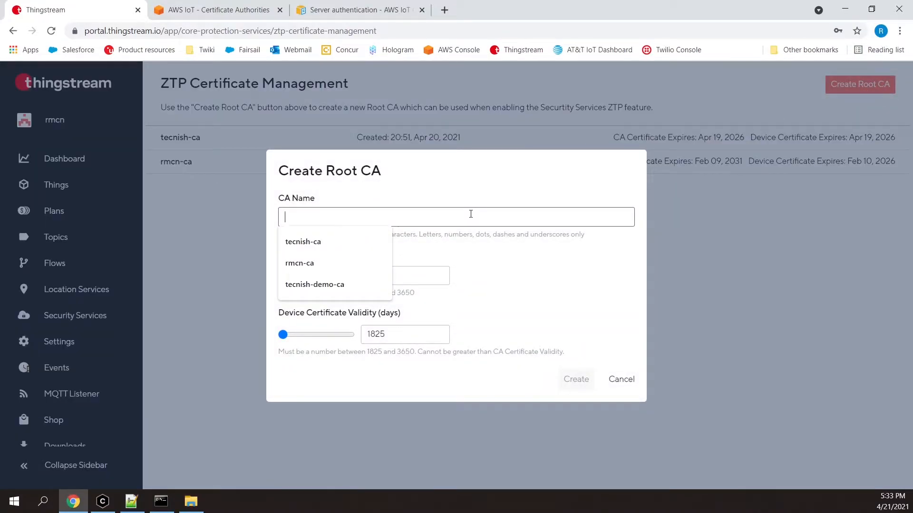
type("tecnish2")
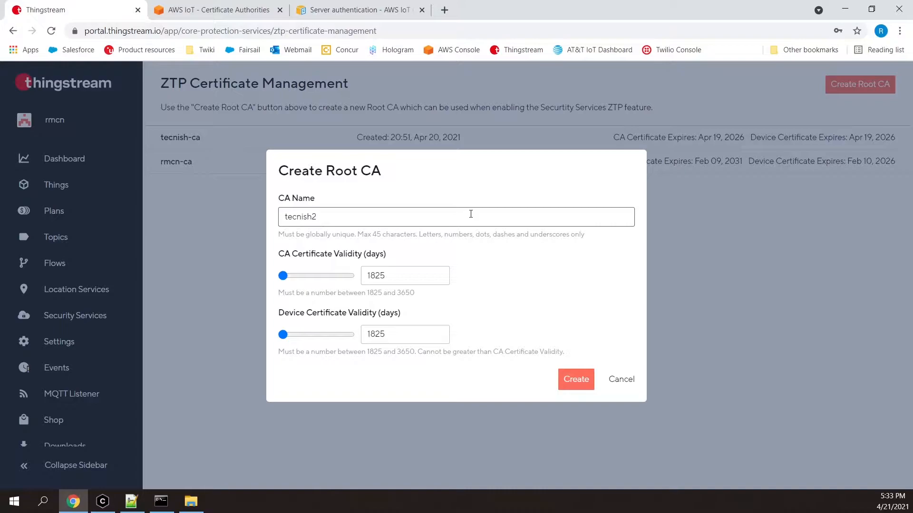
type("-ca")
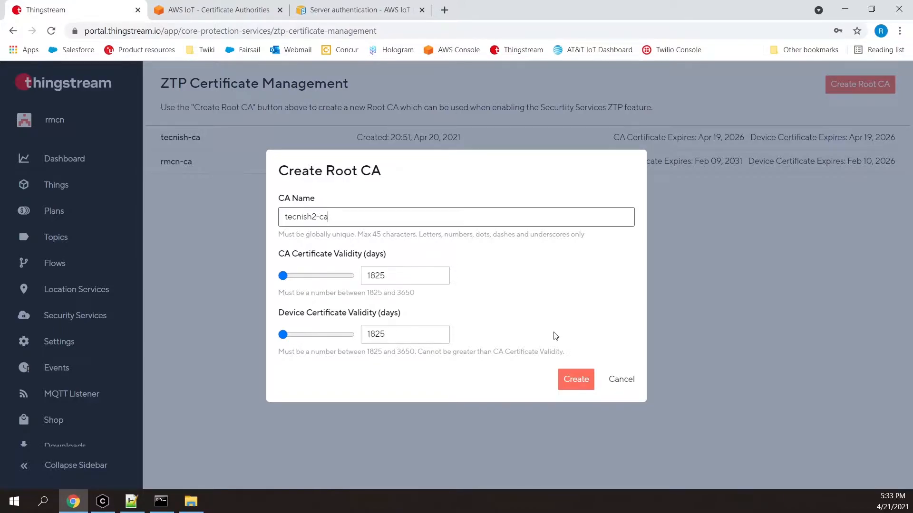
left_click(578, 383)
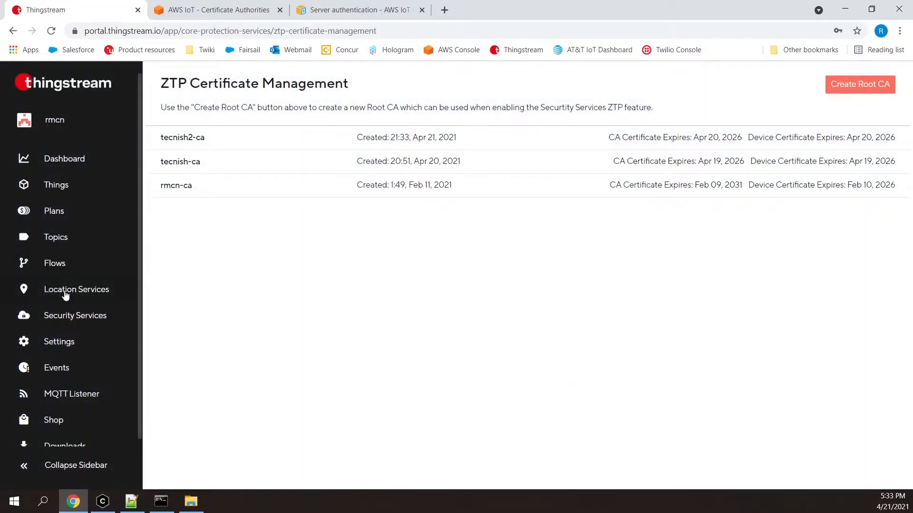
Start a new Security Services device profile named tecnish2-profile on the E2E Security Standard plan.
mouse_move(76, 316)
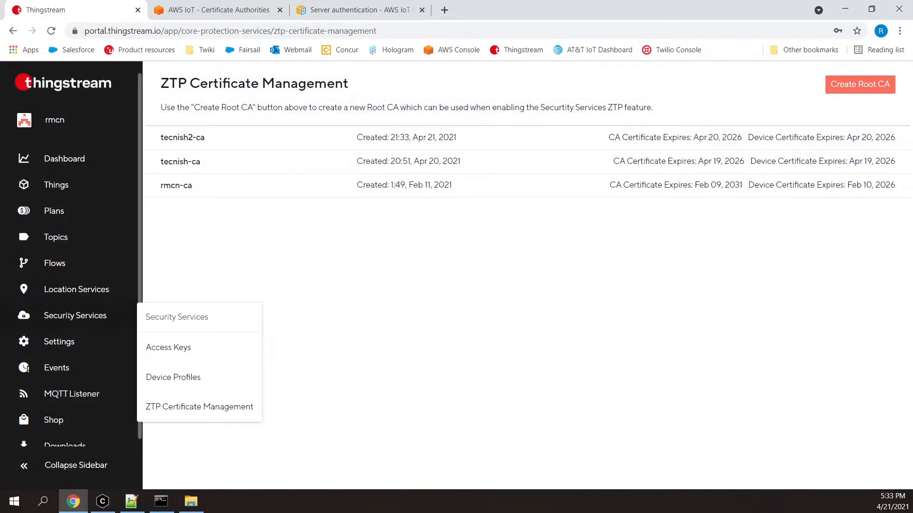
left_click(192, 379)
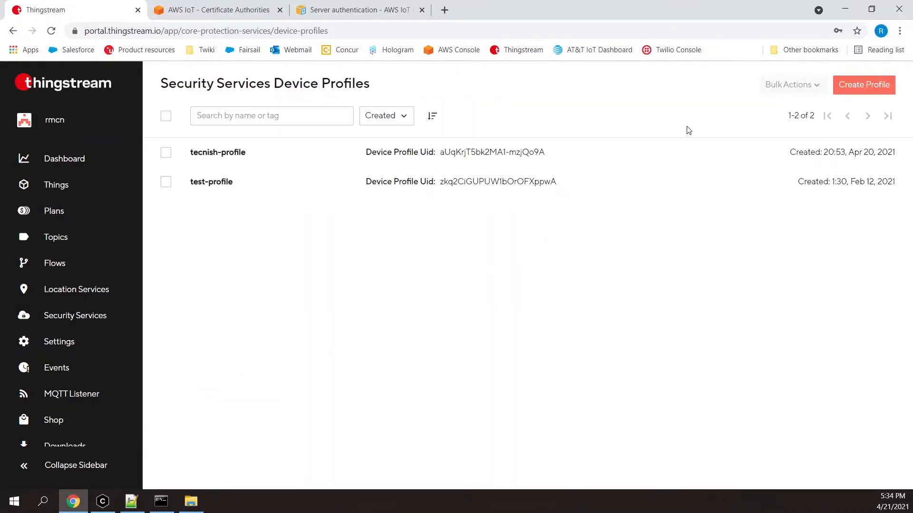
left_click(855, 93)
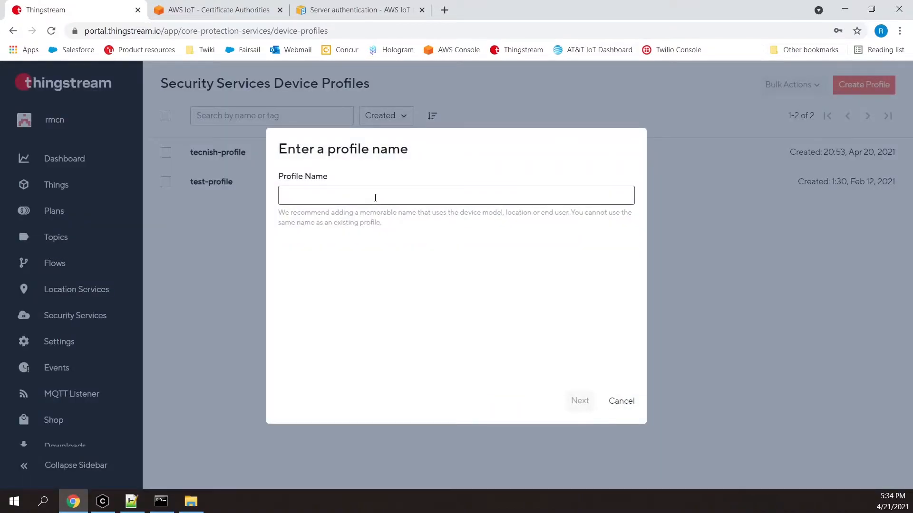
left_click(375, 197)
type("tec")
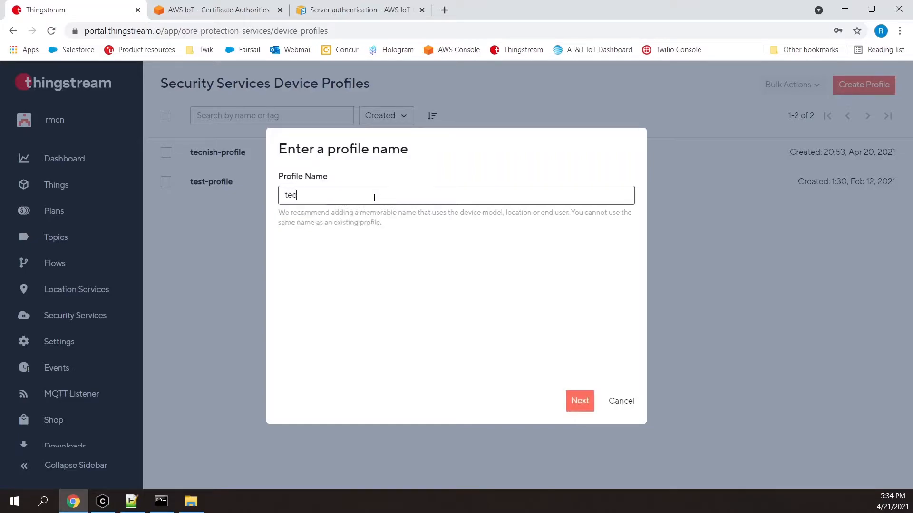
type("nish2-profile")
left_click(579, 404)
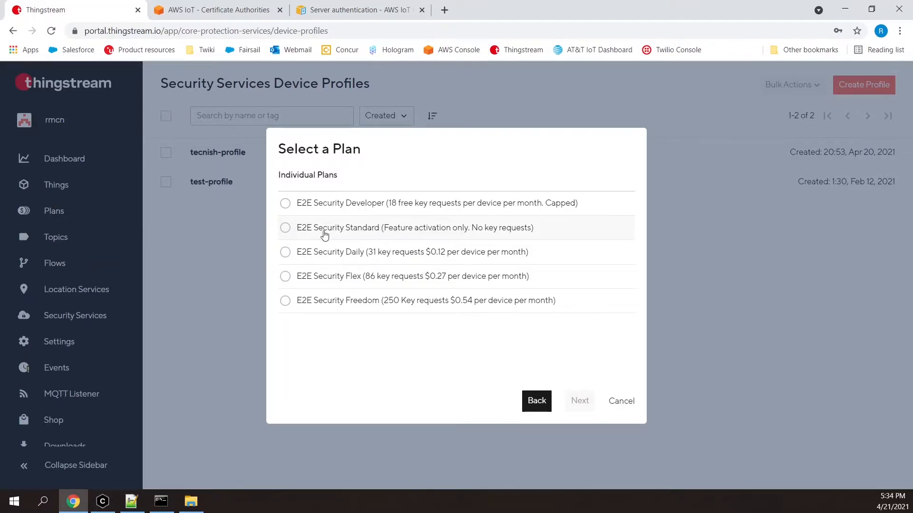
left_click(285, 229)
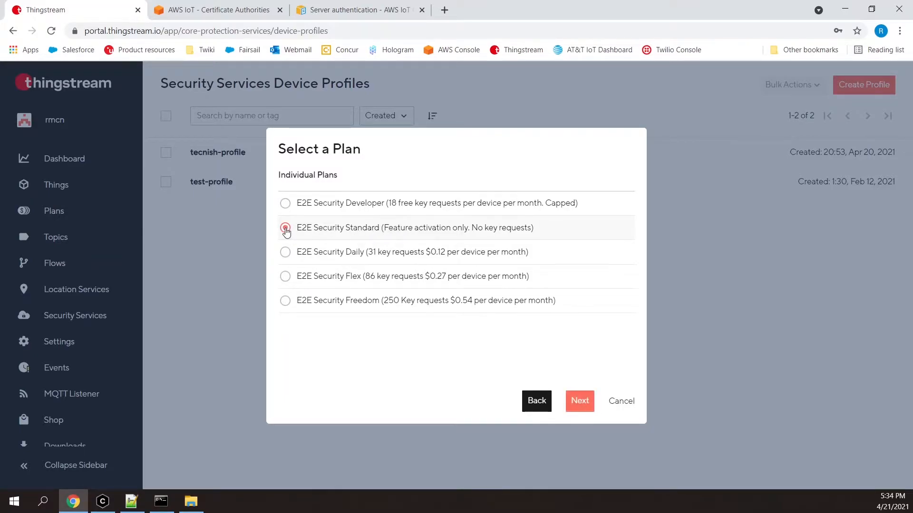
left_click(579, 403)
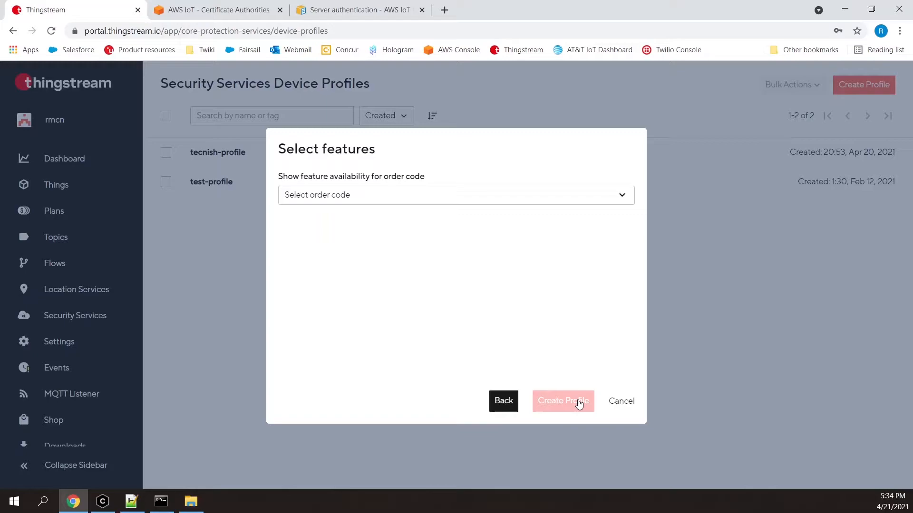
Create the profile for order code SARA-R500S-00B with Zero Touch Provisioning enabled using root CA tecnish2-ca.
left_click(487, 202)
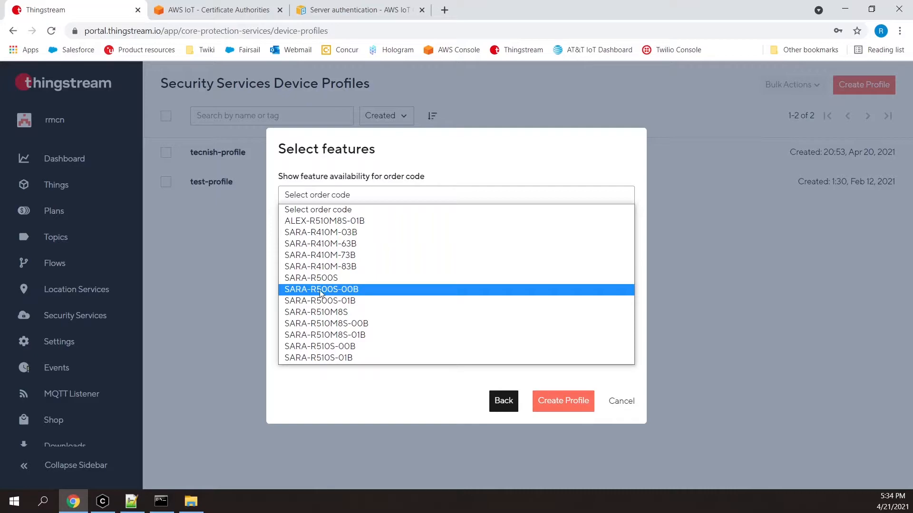
left_click(361, 290)
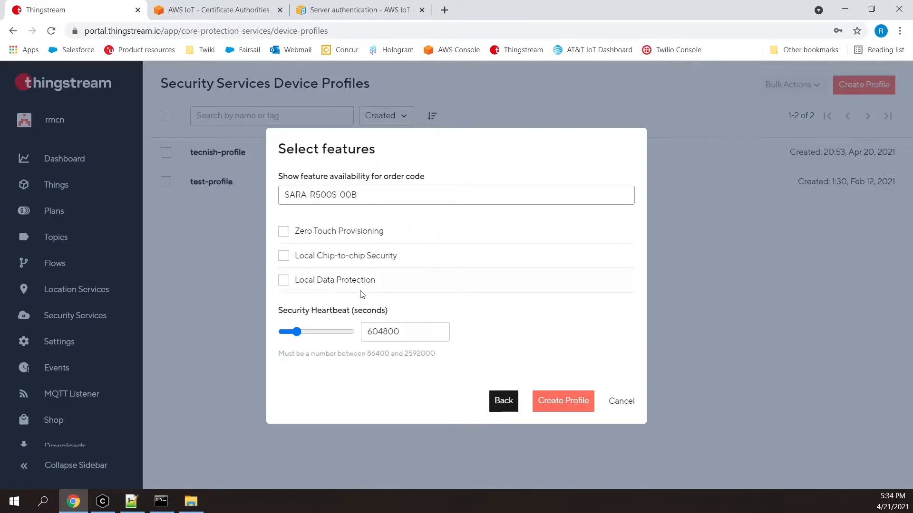
left_click(284, 232)
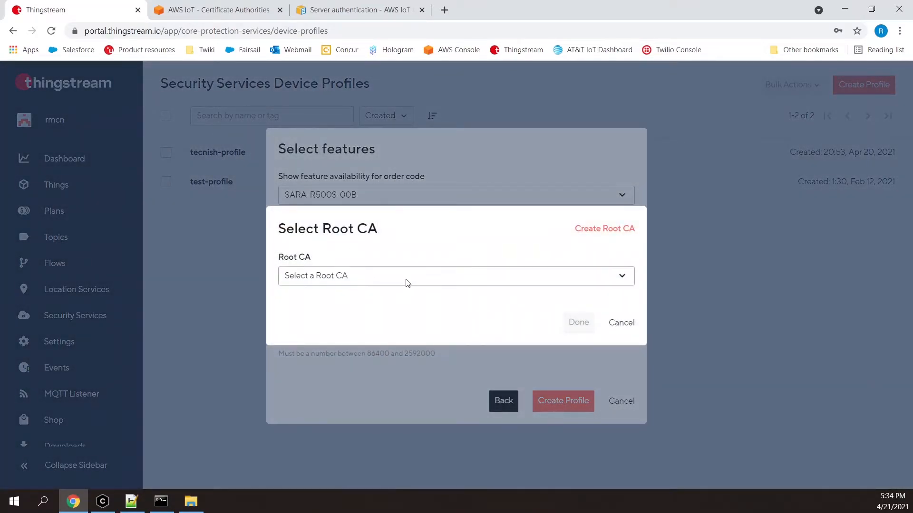
left_click(406, 279)
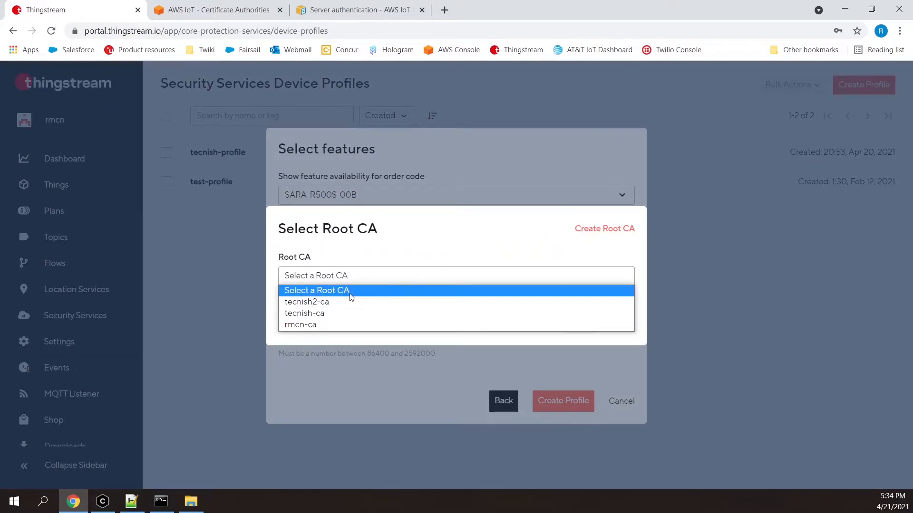
left_click(298, 305)
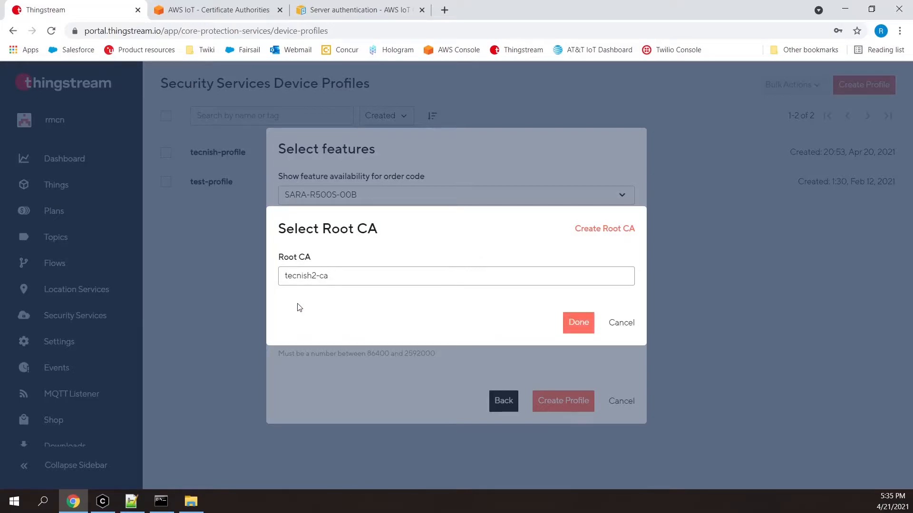
left_click(579, 327)
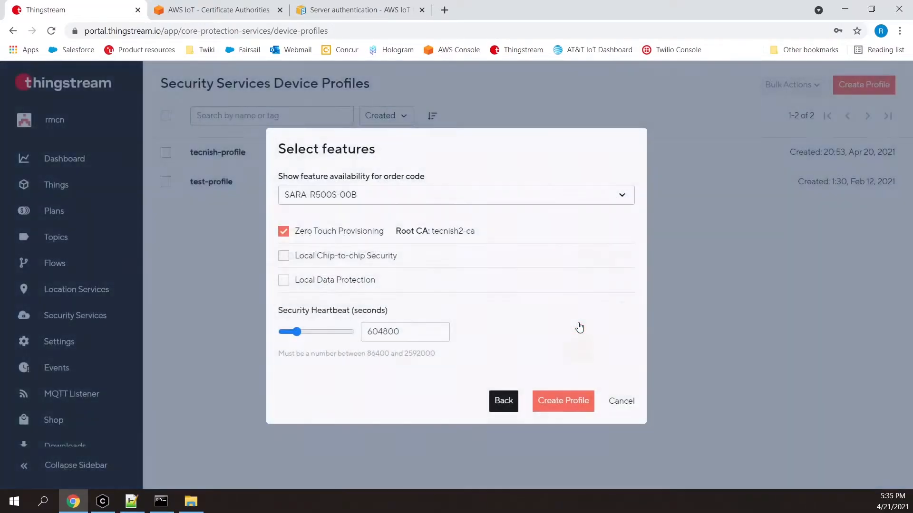
left_click(562, 405)
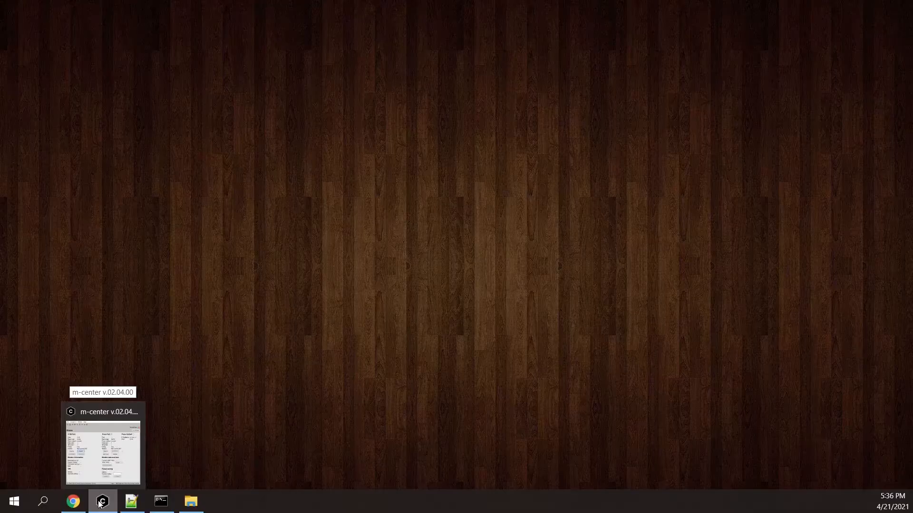
Switch to m-center, connect to the modem on COM8, and retrieve its information with the AT terminal open.
left_click(100, 502)
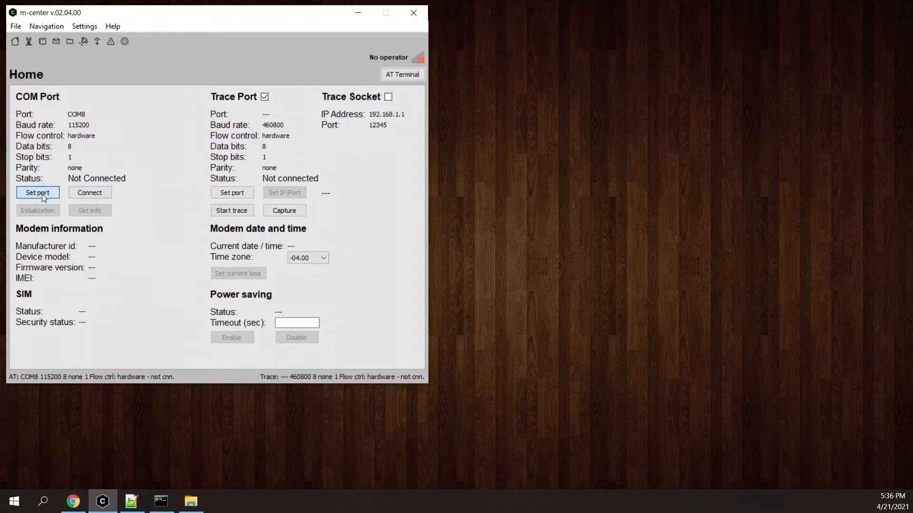
left_click(42, 194)
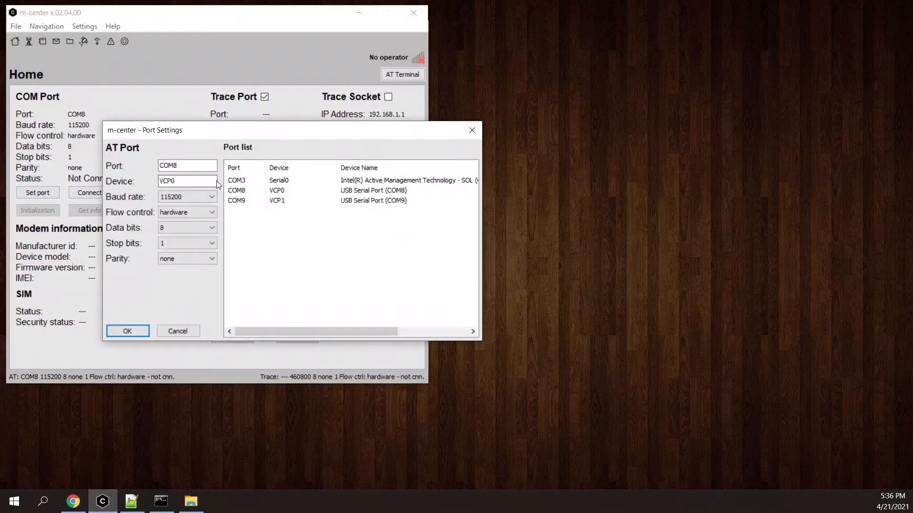
left_click(127, 332)
left_click(87, 192)
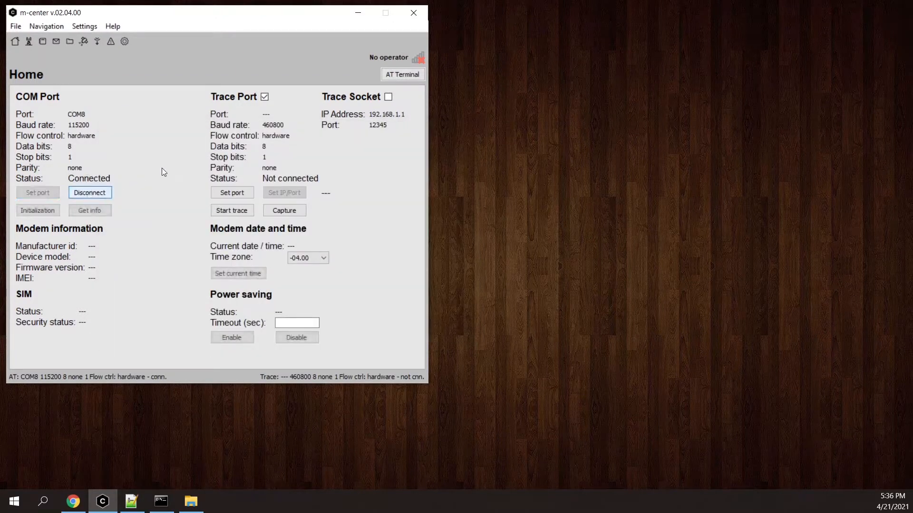
left_click(388, 75)
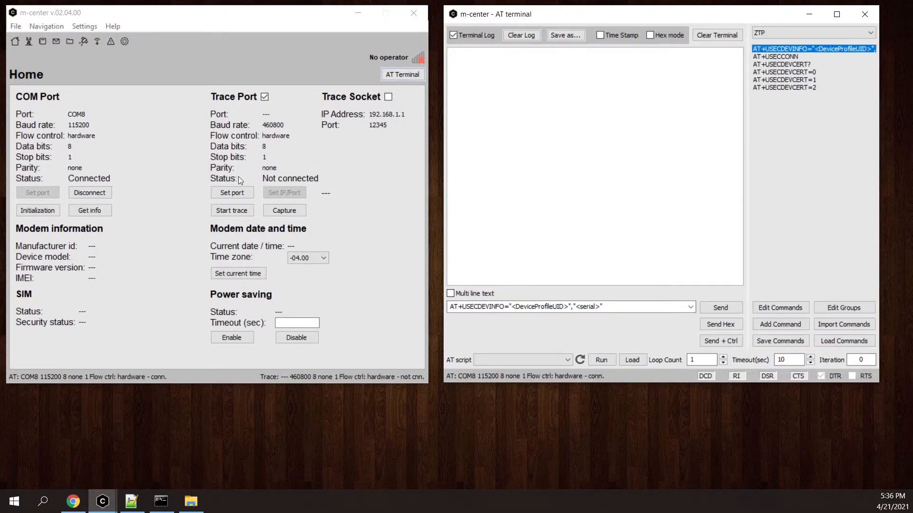
left_click(89, 210)
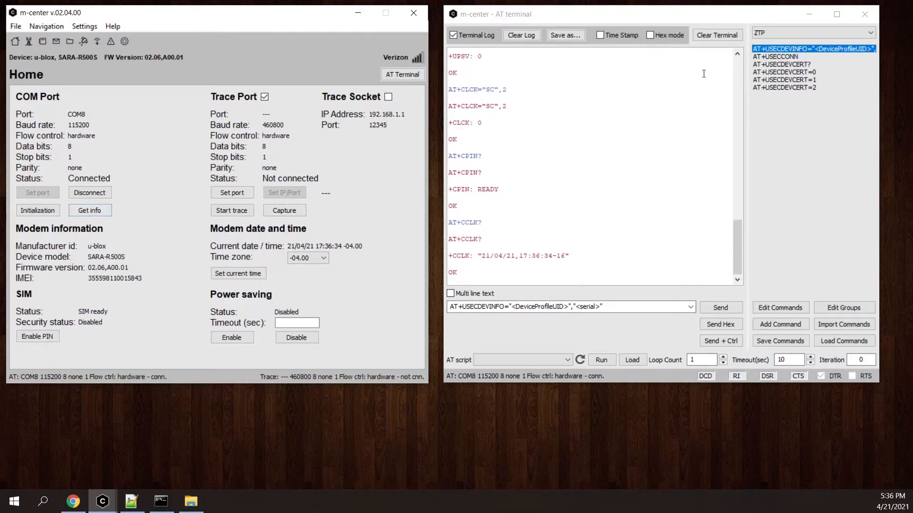
Load the saved AT+USECDEVINFO command and copy the modem's IMEI from the AT+CGSN response in the terminal log.
left_click(782, 48)
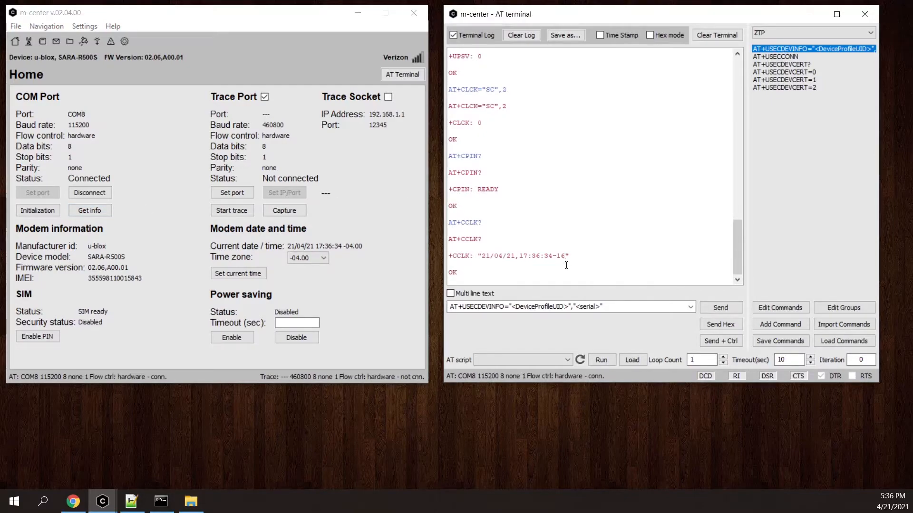
left_click(514, 306)
left_click(513, 307)
left_click_drag(513, 307, 599, 307)
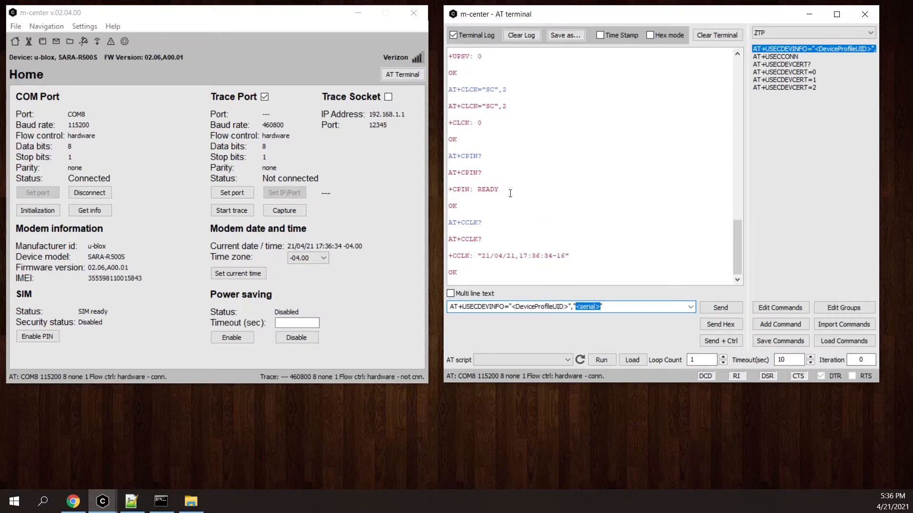
scroll(510, 194, "up", 10)
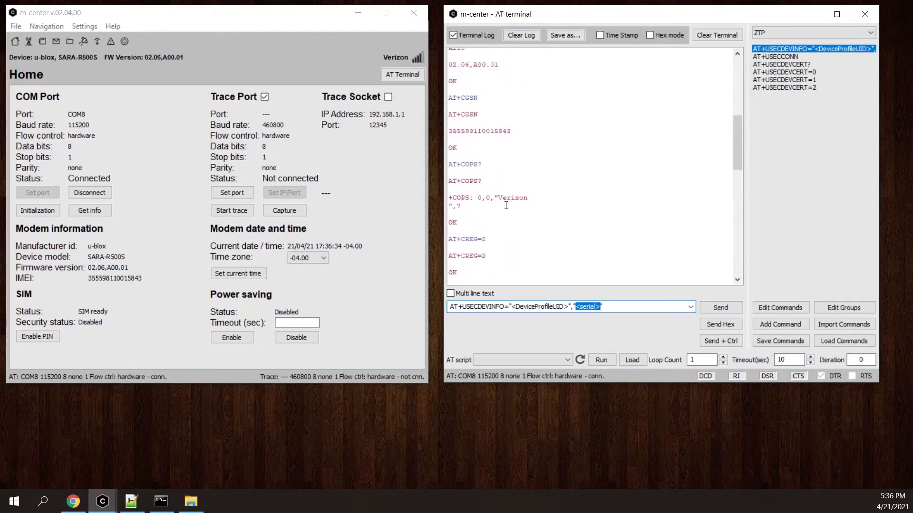
scroll(506, 205, "up", 1)
left_click_drag(512, 148, 449, 152)
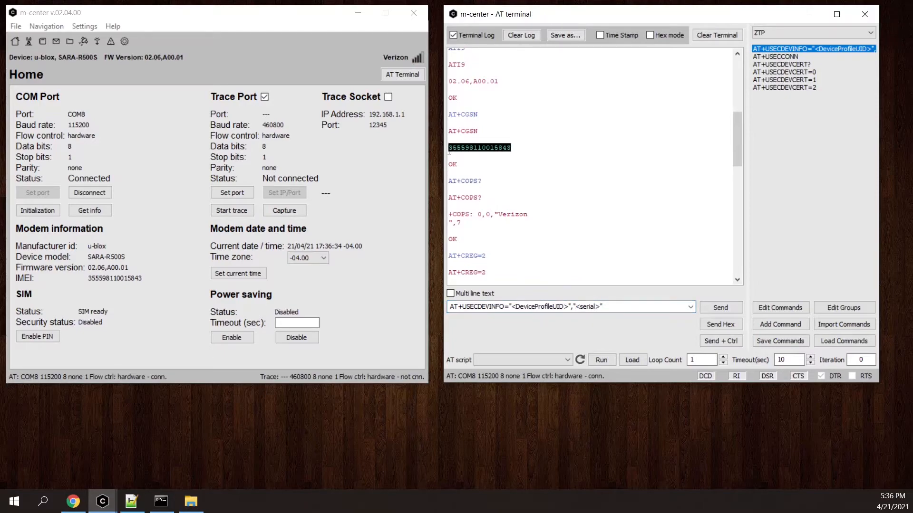
right_click(470, 151)
left_click(494, 198)
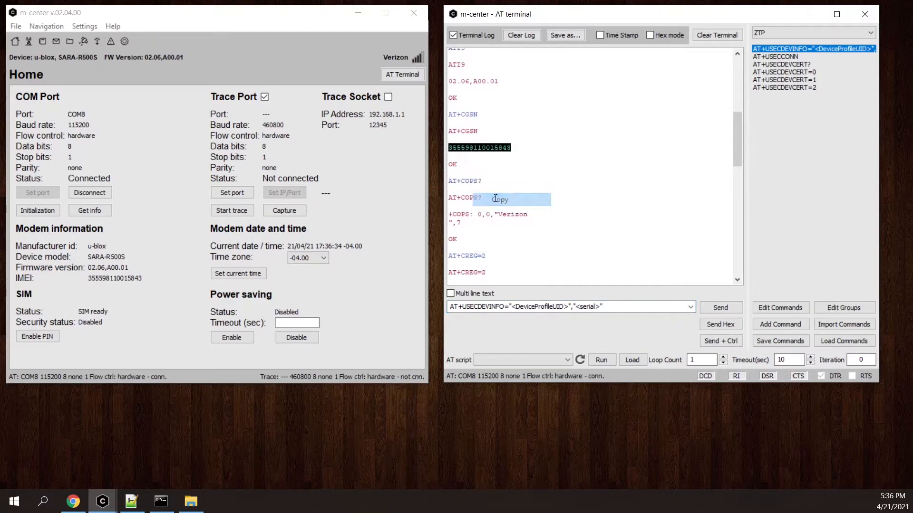
Replace the <serial> placeholder in the AT+USECDEVINFO command with the copied IMEI.
left_click(599, 307)
left_click(600, 307)
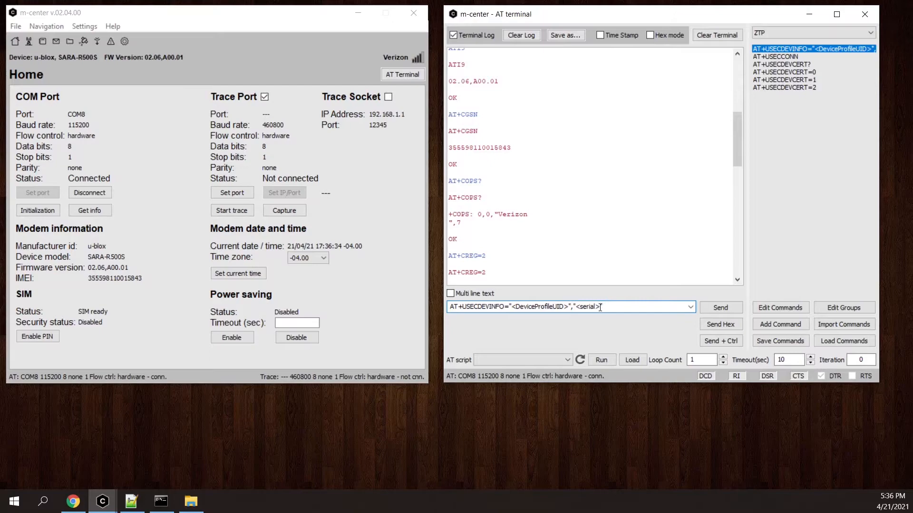
left_click_drag(600, 308, 578, 310)
key("ctrl+v")
Switch to Thingstream in Chrome and copy the device profile UID of tecnish2-profile.
left_click(73, 502)
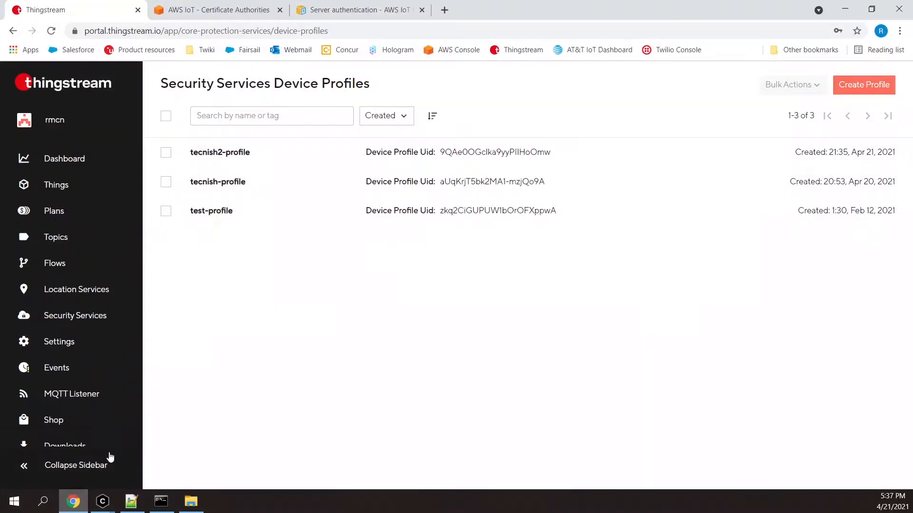
left_click(406, 154)
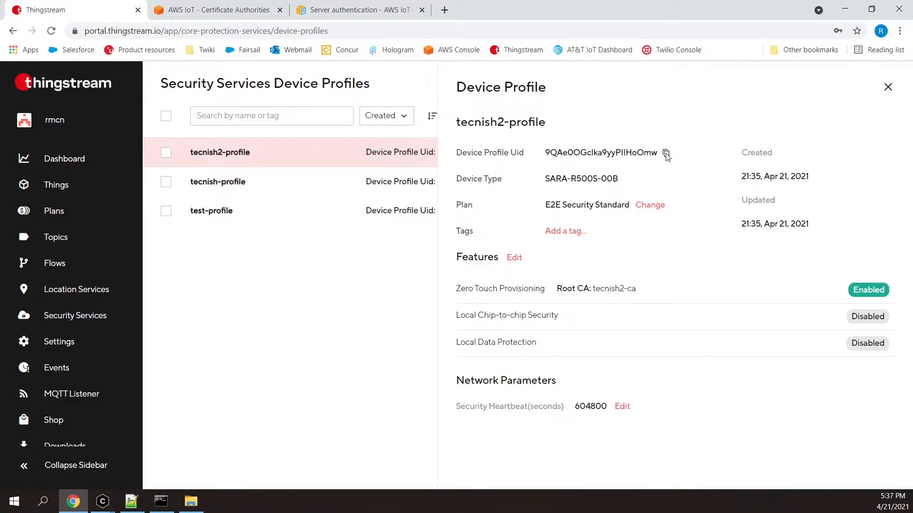
left_click(665, 153)
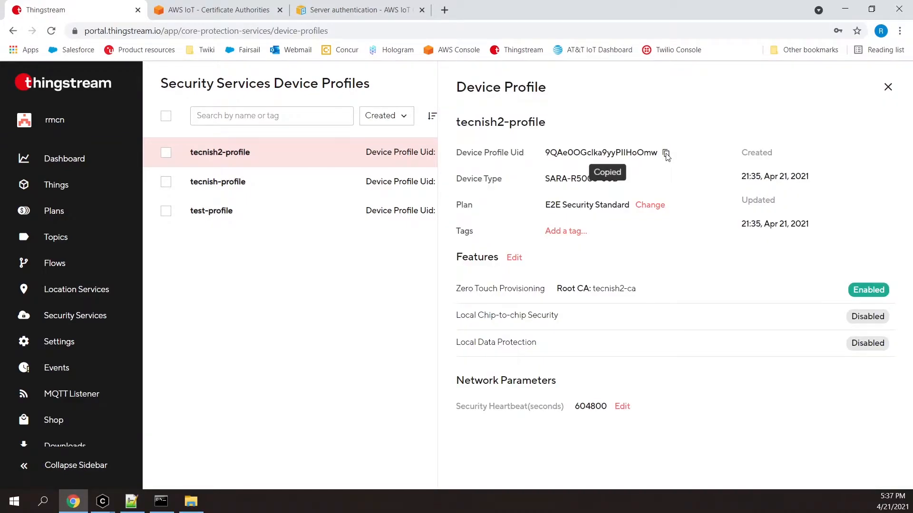
Switch back to m-center, replace the <DeviceProfileUID> placeholder in the AT+USECDEVINFO command with the copied UID, and send the command.
left_click(845, 9)
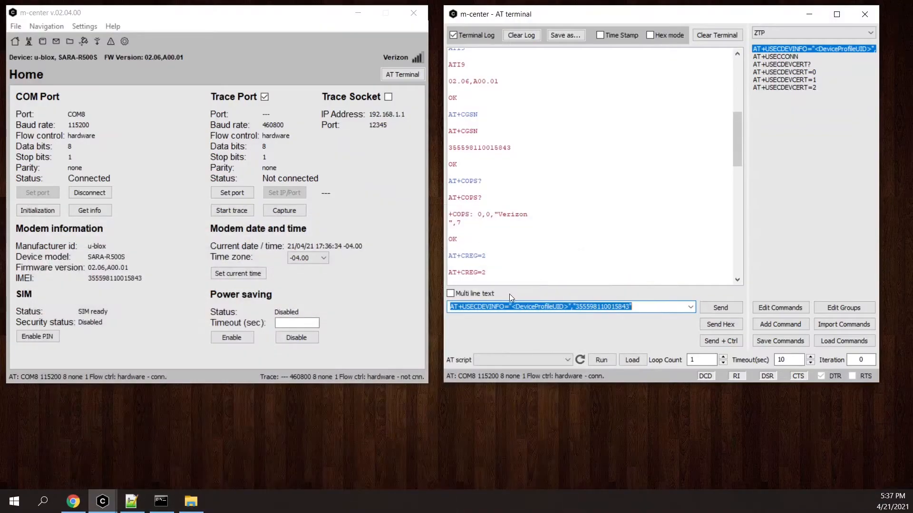
left_click(528, 307)
left_click_drag(512, 307, 568, 308)
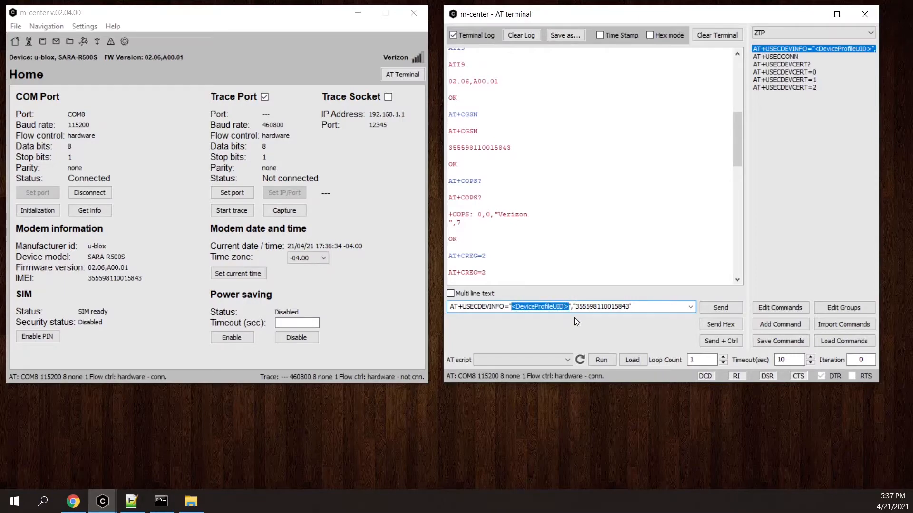
key("ctrl+v")
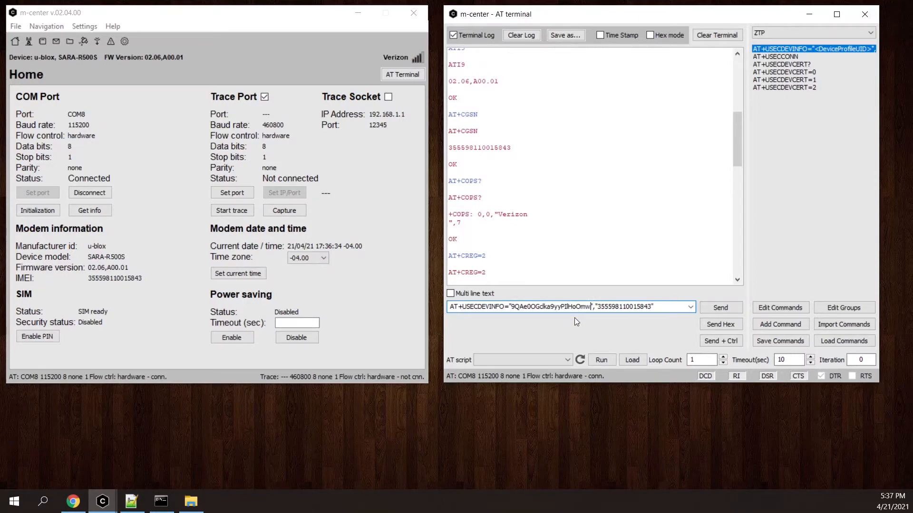
left_click(725, 308)
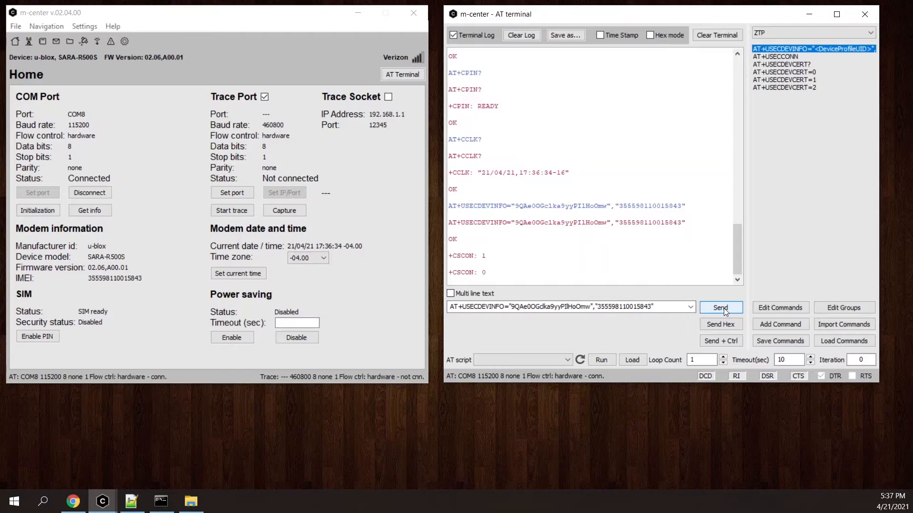
Send AT+USECCONN to start the security connection and query the certificate status with AT+USECDEVCERT?
double_click(779, 57)
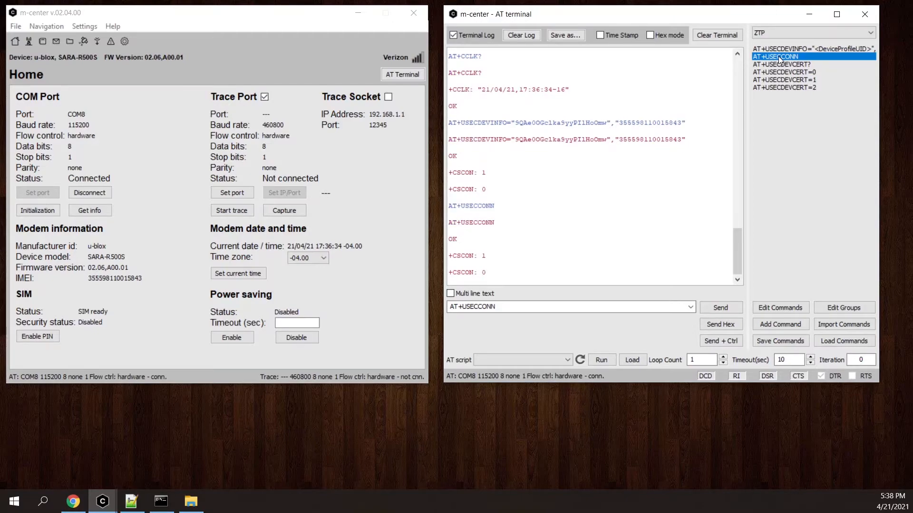
double_click(778, 64)
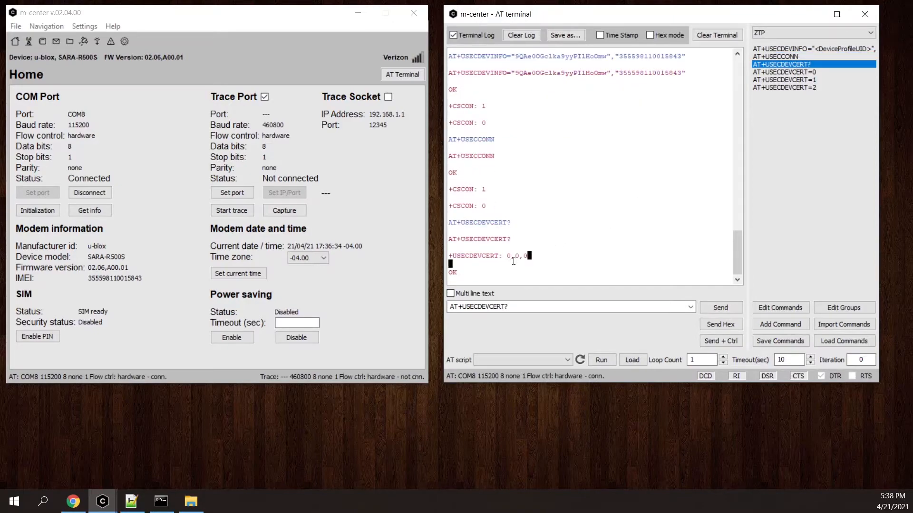
left_click_drag(528, 257, 508, 259)
Retrieve the private key, device certificate and CA certificate from the modem with AT+USECDEVCERT=0, AT+USECDEVCERT=1 and AT+USECDEVCERT=2.
double_click(790, 72)
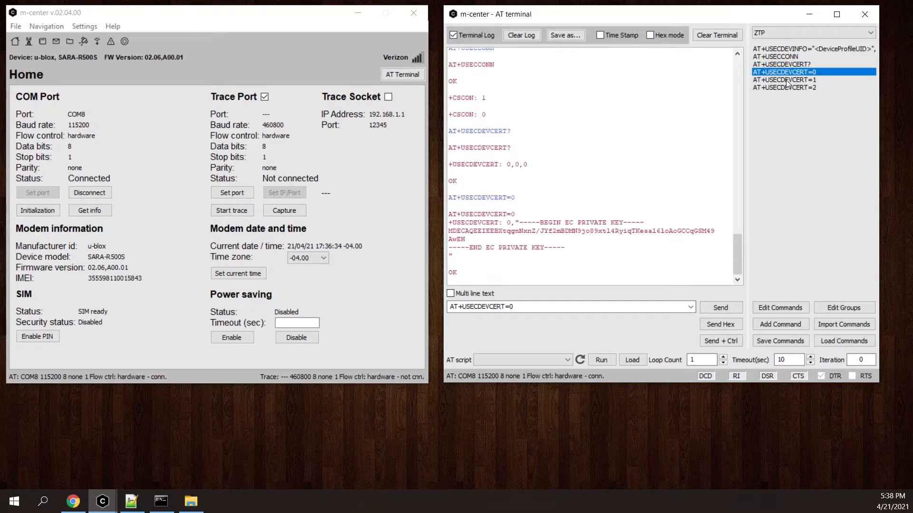
double_click(786, 80)
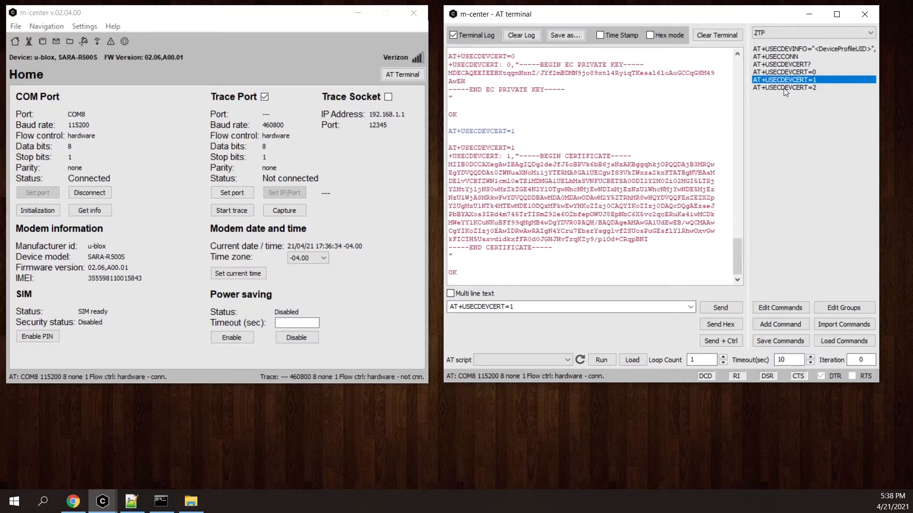
double_click(784, 87)
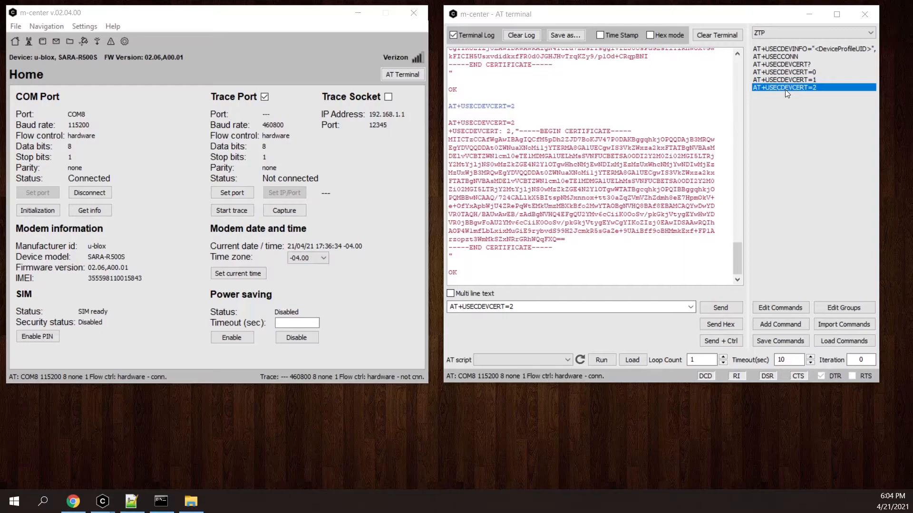
Copy the EC private key from the AT+USECDEVCERT=0 response and paste it into the empty "new 1" document in Notepad++.
scroll(576, 176, "up", 10)
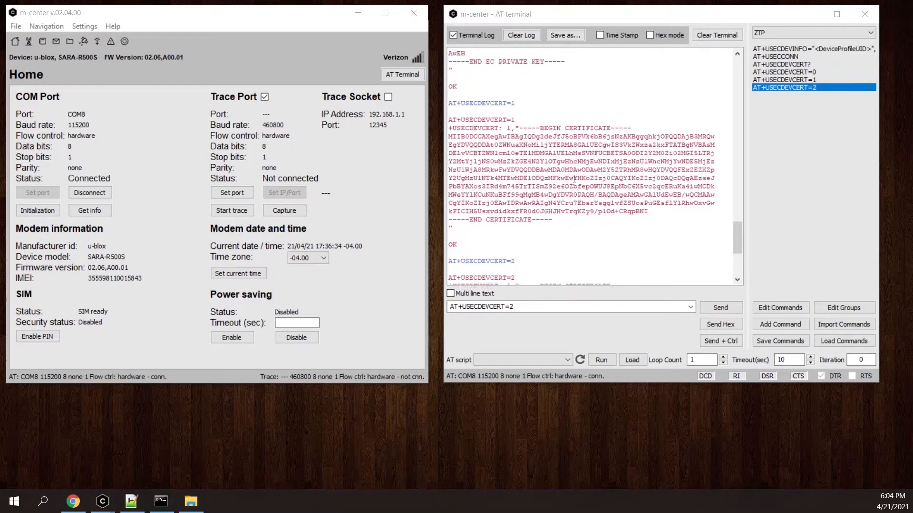
left_click_drag(562, 152, 519, 130)
right_click(534, 135)
left_click(563, 185)
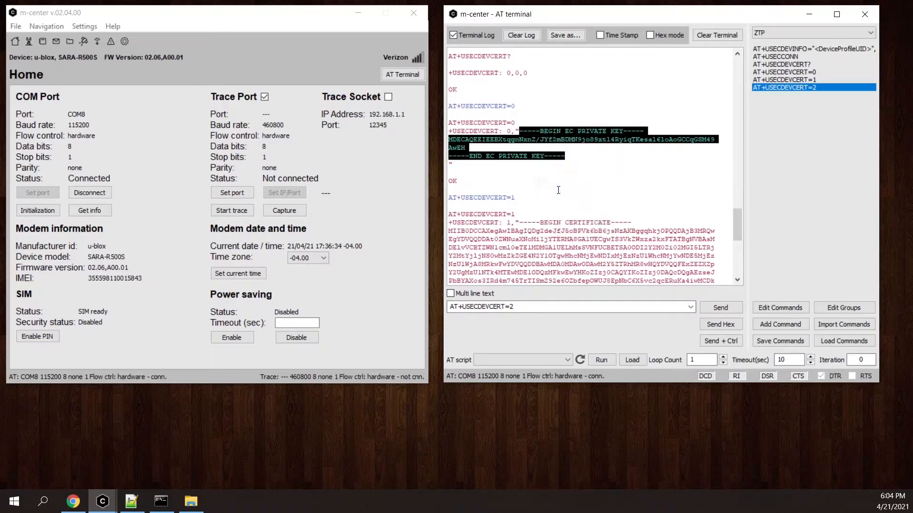
left_click(132, 502)
key("ctrl+v")
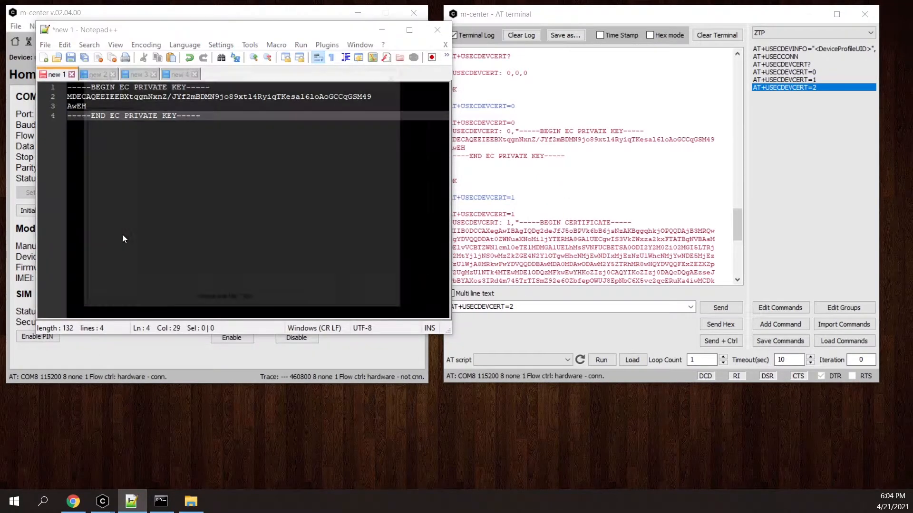
Save the private key document as client.key in the ZTP folder, using the All types file type.
key("ctrl+s")
type("client.key")
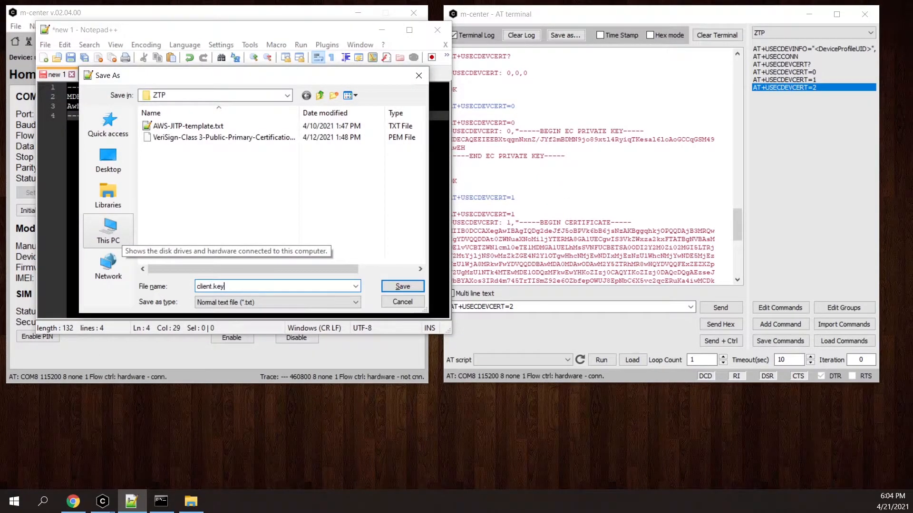
left_click(276, 303)
left_click(214, 68)
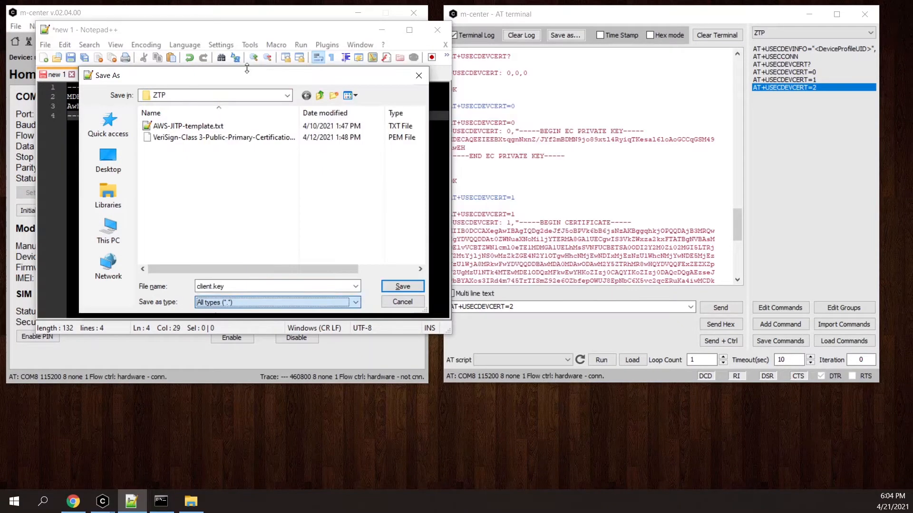
left_click(403, 287)
Copy the certificate from the AT+USECDEVCERT=1 response in m-center and paste it into the "new 2" document in Notepad++.
left_click_drag(520, 222, 555, 265)
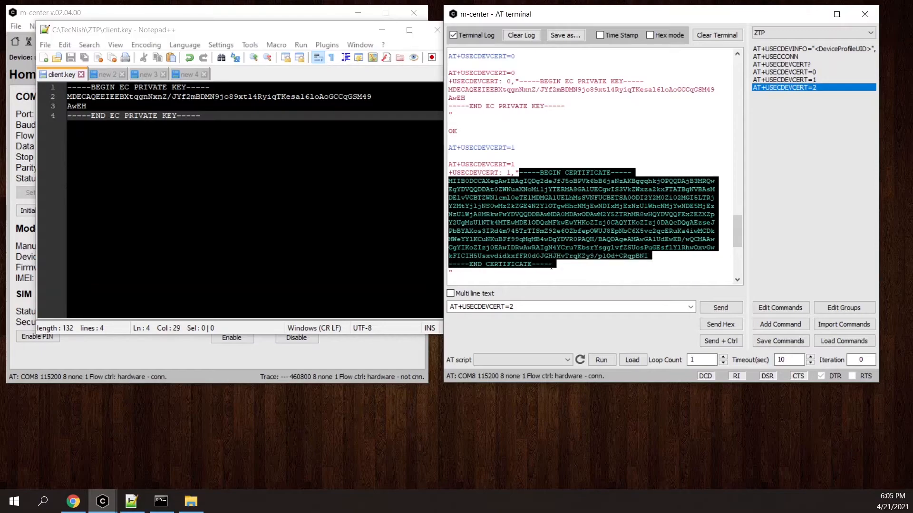
right_click(557, 239)
left_click(587, 289)
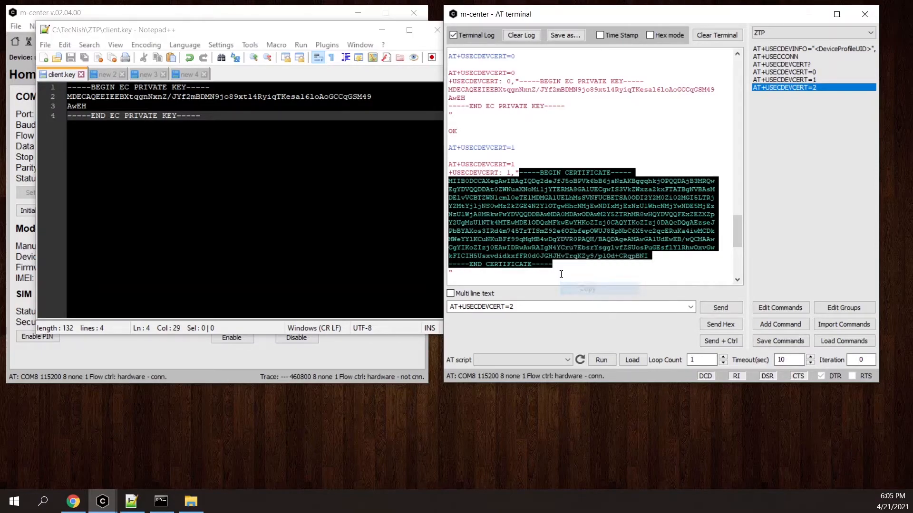
left_click(108, 75)
key("ctrl+v")
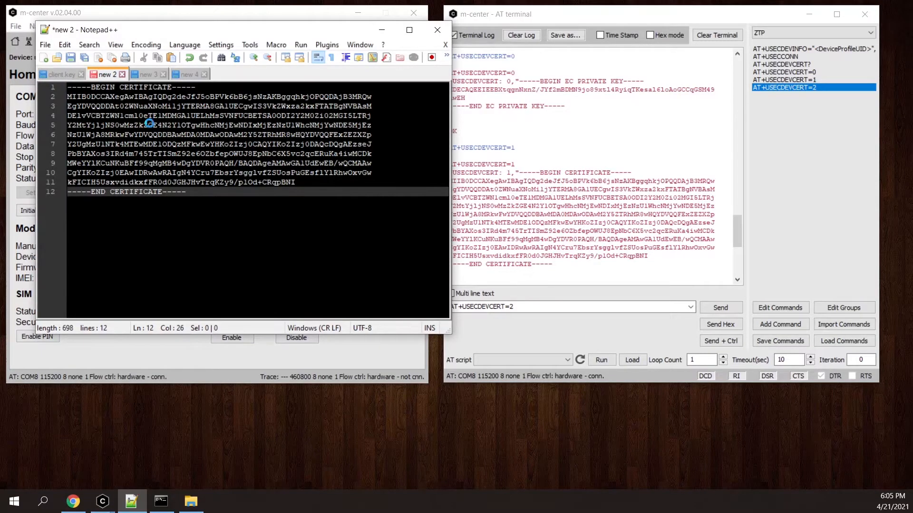
Save the device certificate document as client.crt in the ZTP folder, using the All types file type.
key("ctrl+s")
type("client.crt")
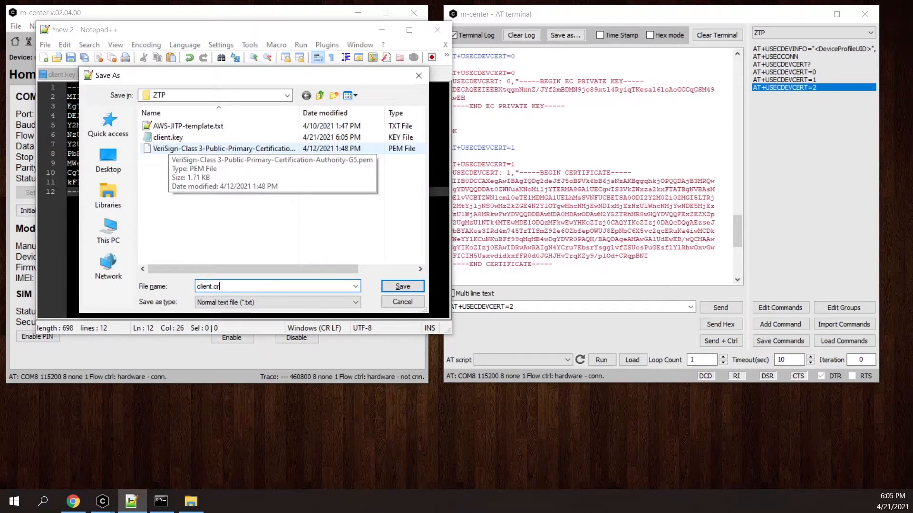
left_click(243, 301)
left_click(237, 67)
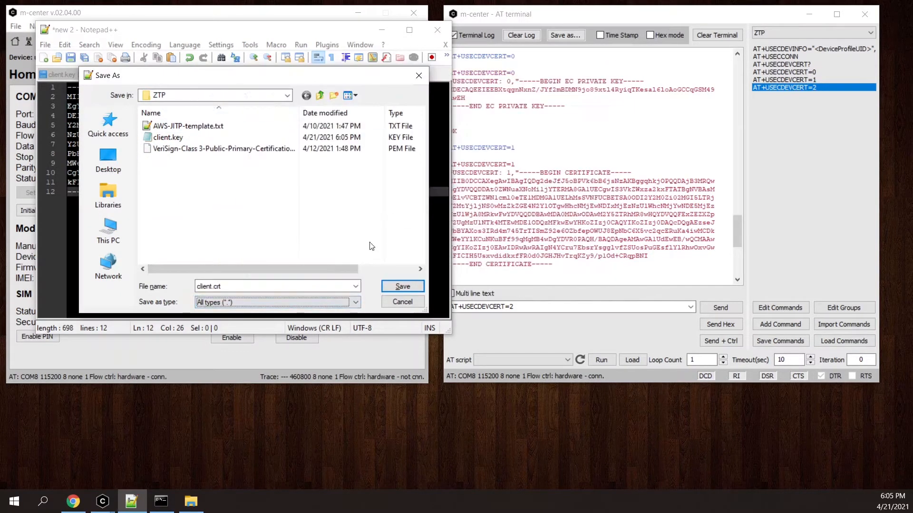
left_click(403, 286)
Copy the certificate from the AT+USECDEVCERT=2 response in m-center and paste it into the "new 3" document in Notepad++.
key("alt+Tab")
scroll(561, 273, "down", 6)
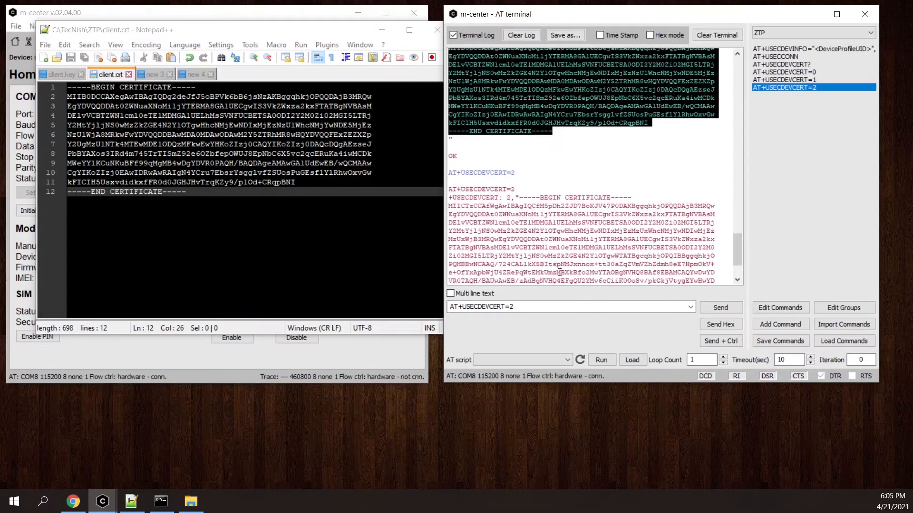
left_click_drag(519, 181, 552, 248)
scroll(545, 203, "down", 2)
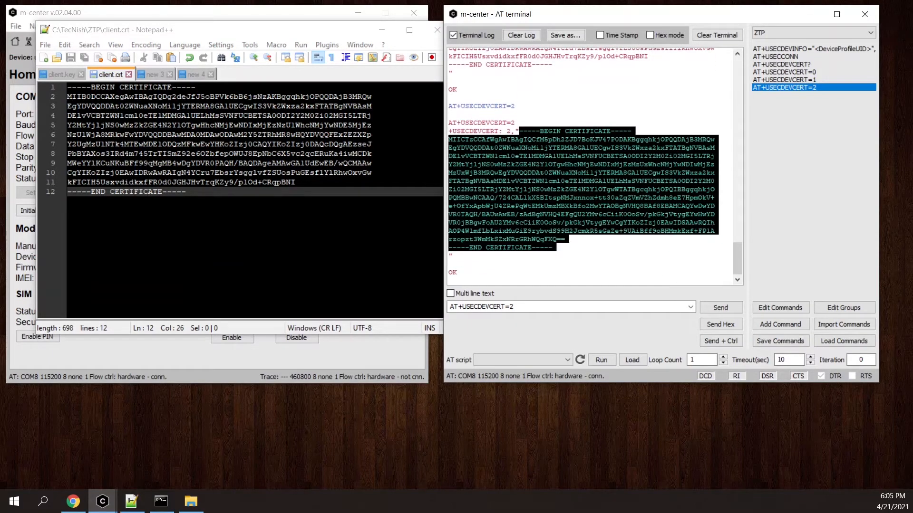
right_click(555, 190)
left_click(569, 241)
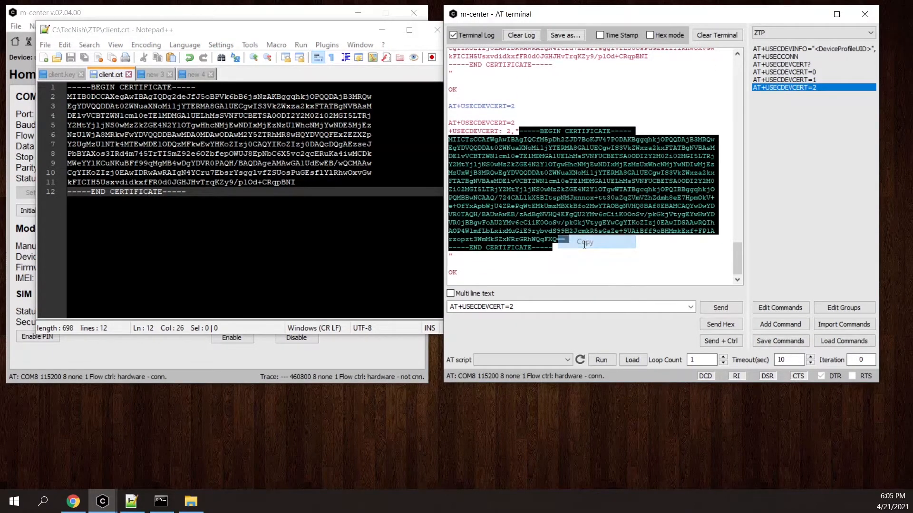
key("alt+Tab")
left_click(156, 75)
key("ctrl+v")
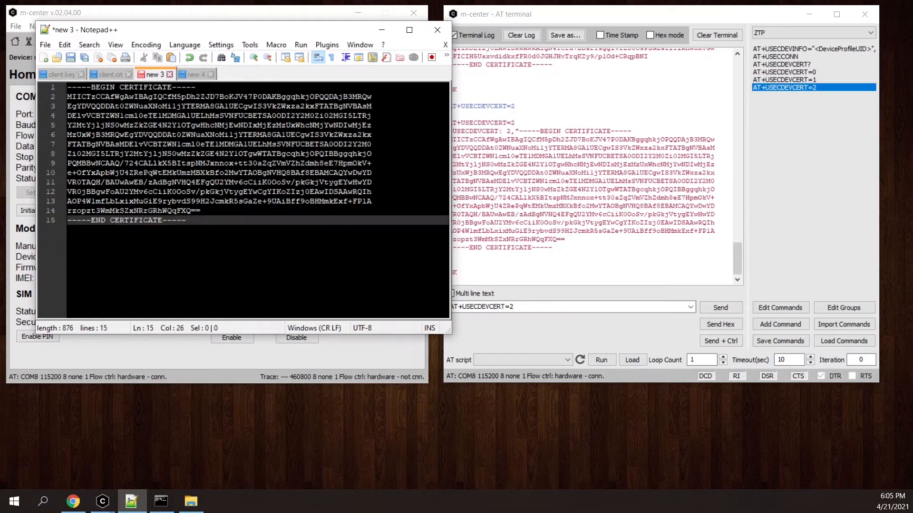
Save the CA certificate document as tecnish2-ca.pem in the ZTP folder, using the All types file type.
key("ctrl+s")
type("tecnish2")
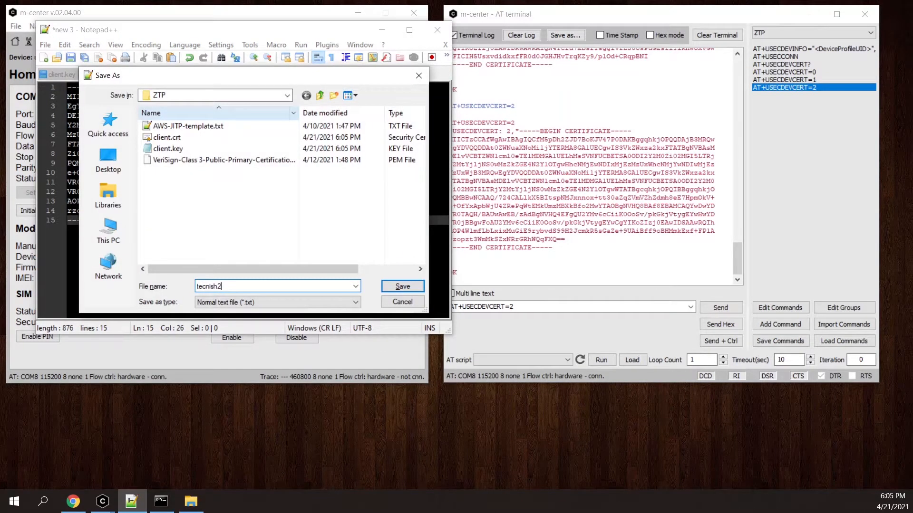
type("-ca.pem")
left_click(246, 303)
left_click(214, 68)
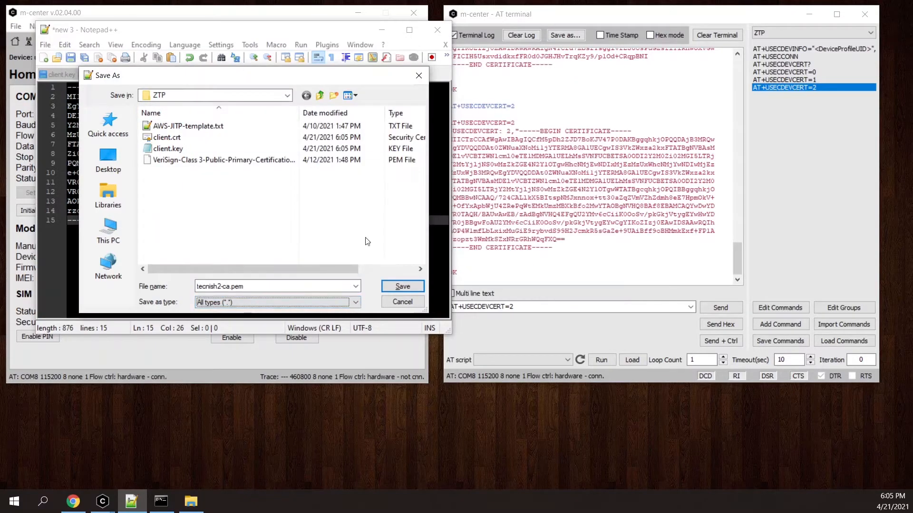
left_click(402, 287)
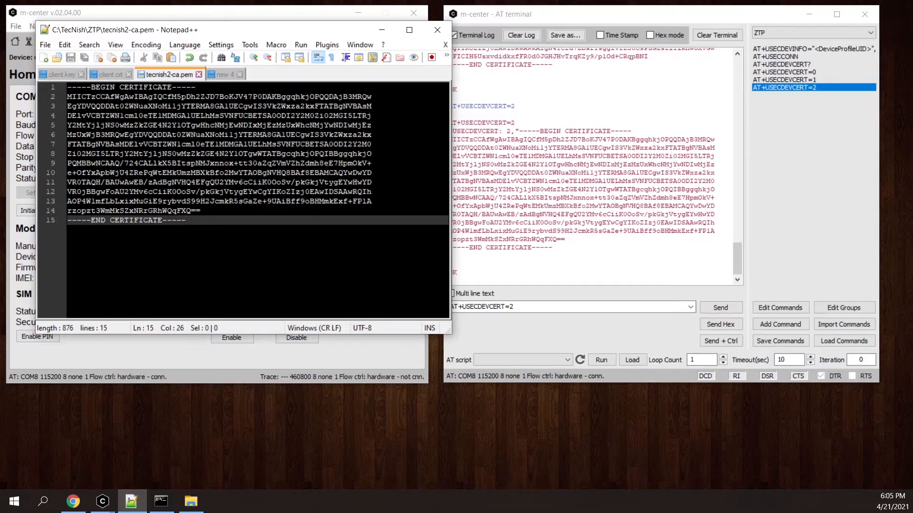
Copy the whole certificate from client.crt into the empty "new 4" document and add a line break after it.
left_click(564, 253)
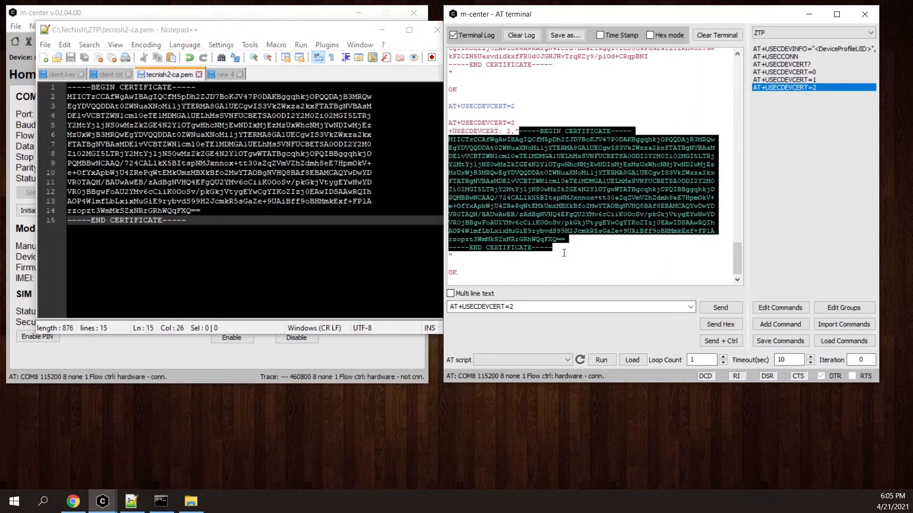
left_click(226, 77)
left_click(109, 74)
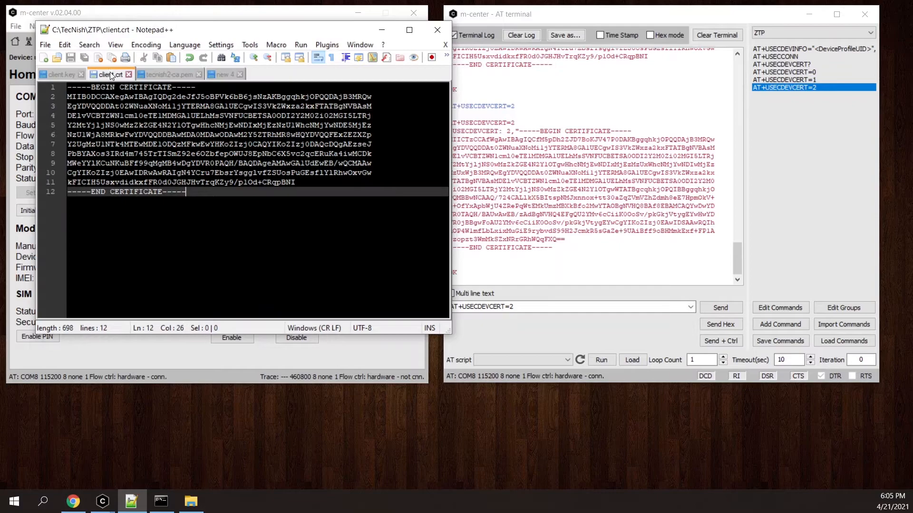
left_click_drag(186, 191, 14, 67)
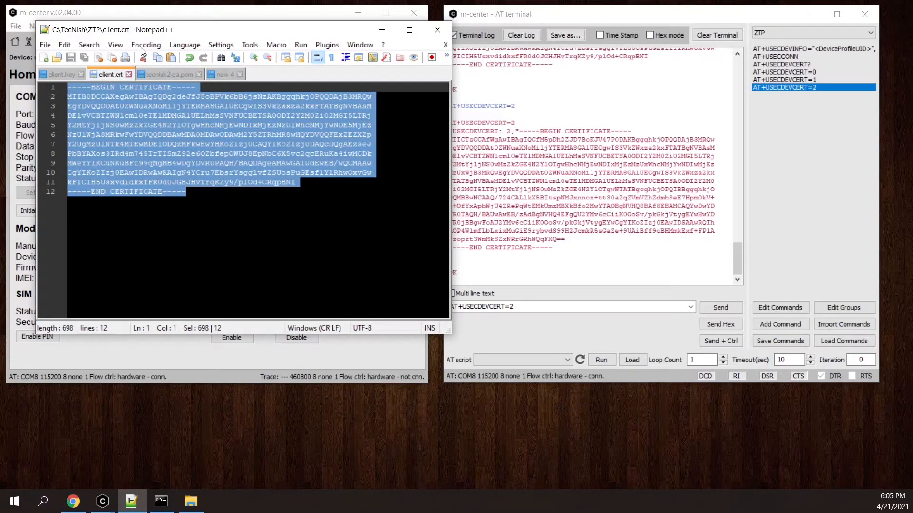
key("ctrl+c")
left_click(223, 74)
key("ctrl+v")
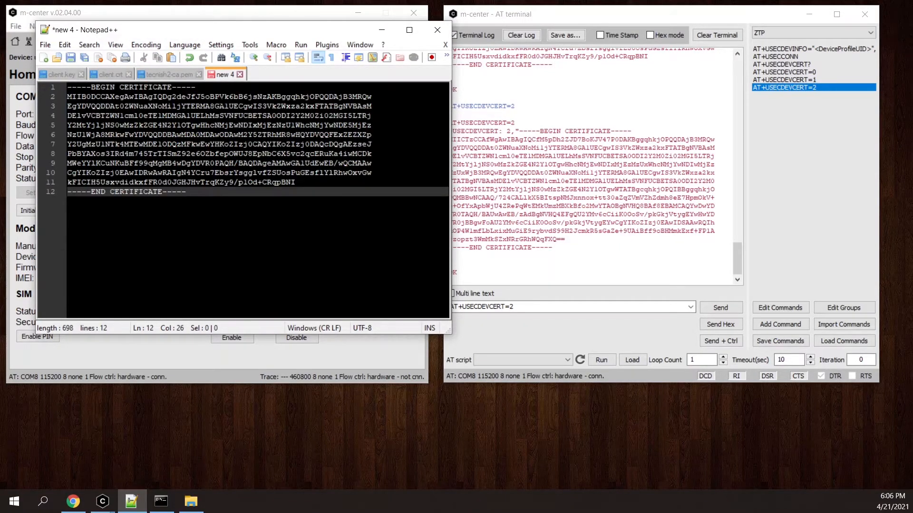
key("Return")
Append the whole certificate from tecnish2-ca.pem below the client certificate in the "new 4" document.
left_click(169, 74)
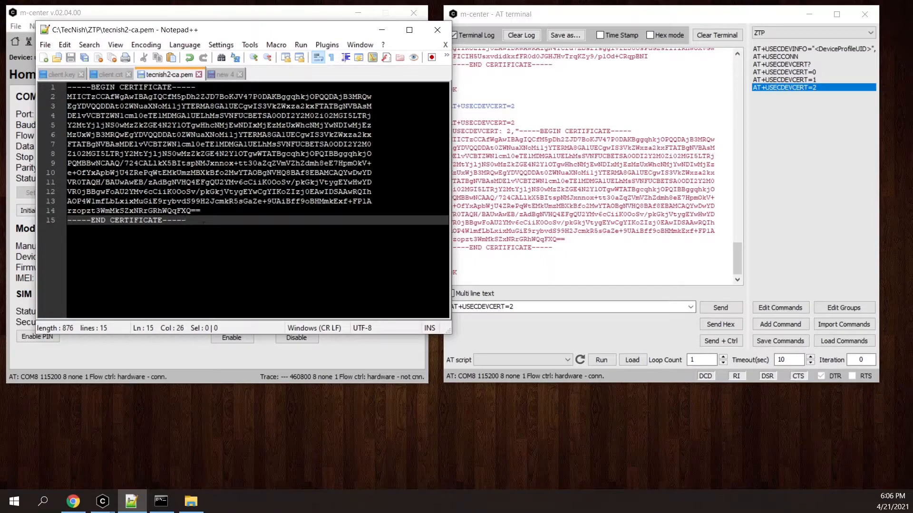
left_click_drag(186, 220, 16, 62)
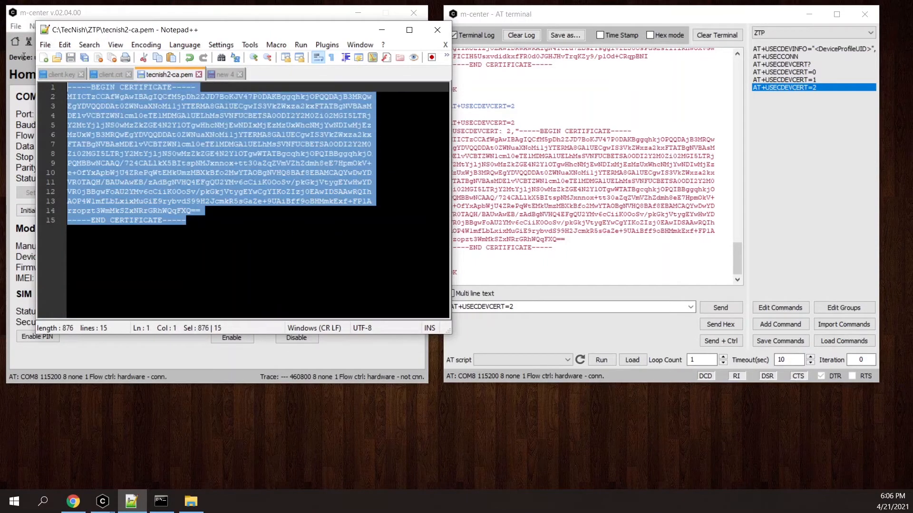
left_click(224, 74)
key("ctrl+v")
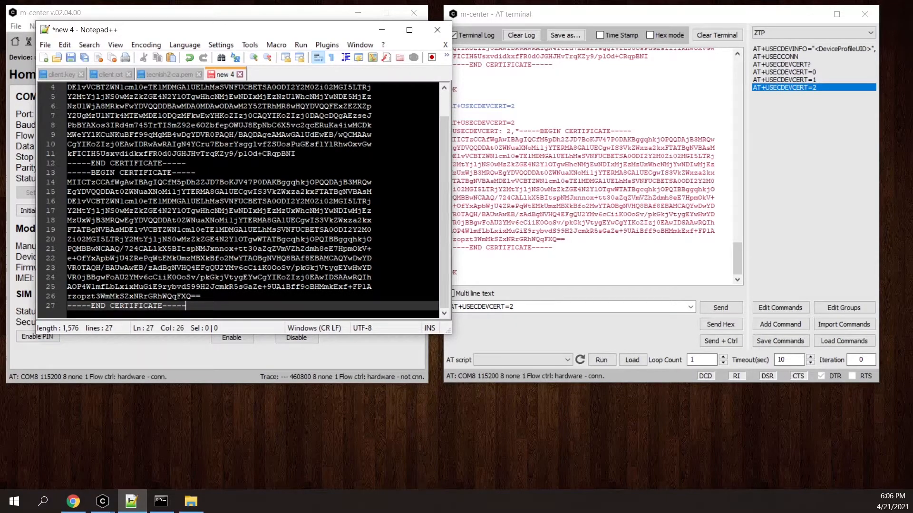
Save the combined certificate document as clientAndCA.crt in the ZTP folder, using the All types file type, and minimize Notepad++.
key("ctrl+s")
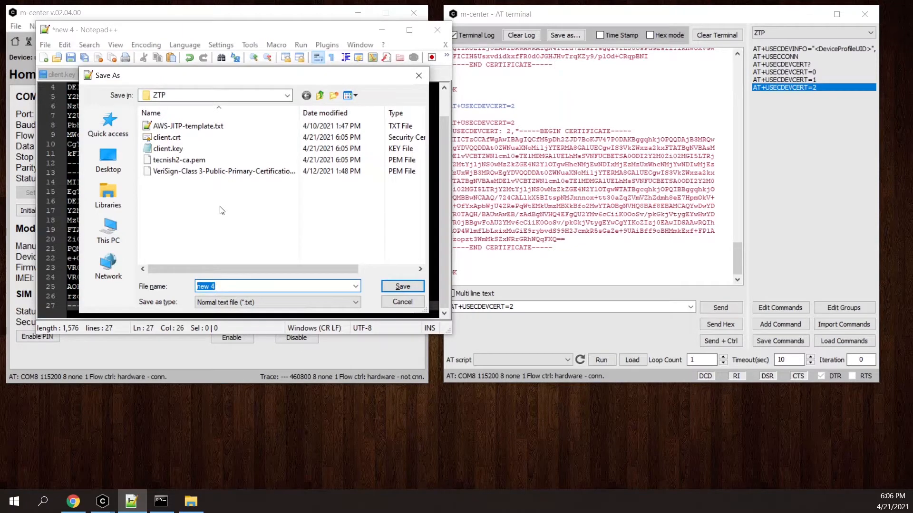
type("clie")
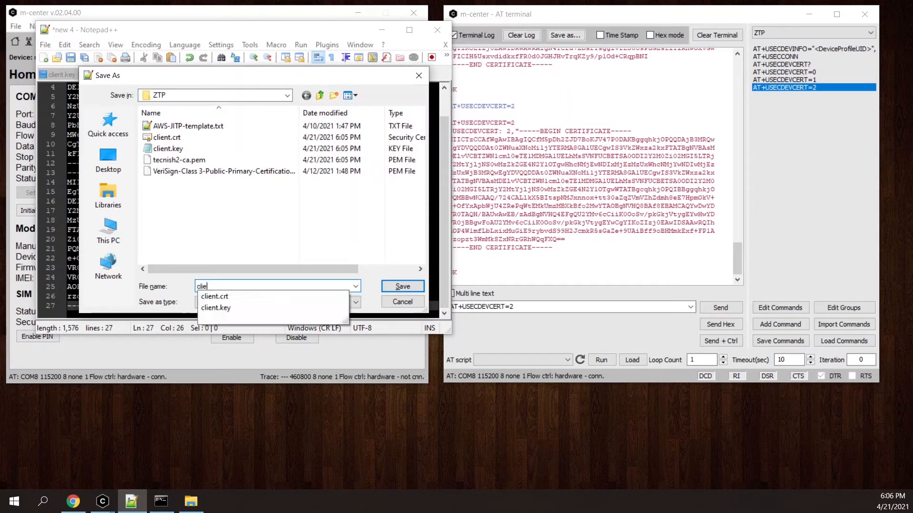
type("ntAndC")
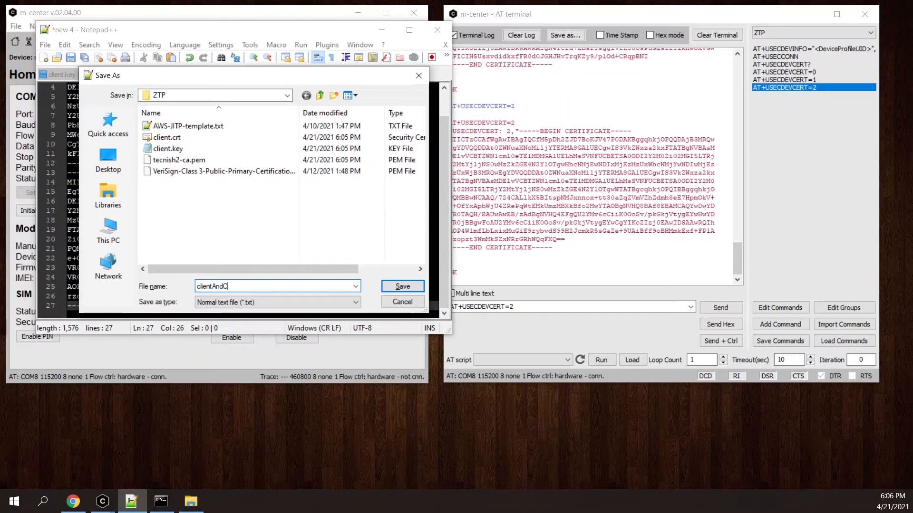
type("A.crt")
left_click(232, 303)
left_click(218, 76)
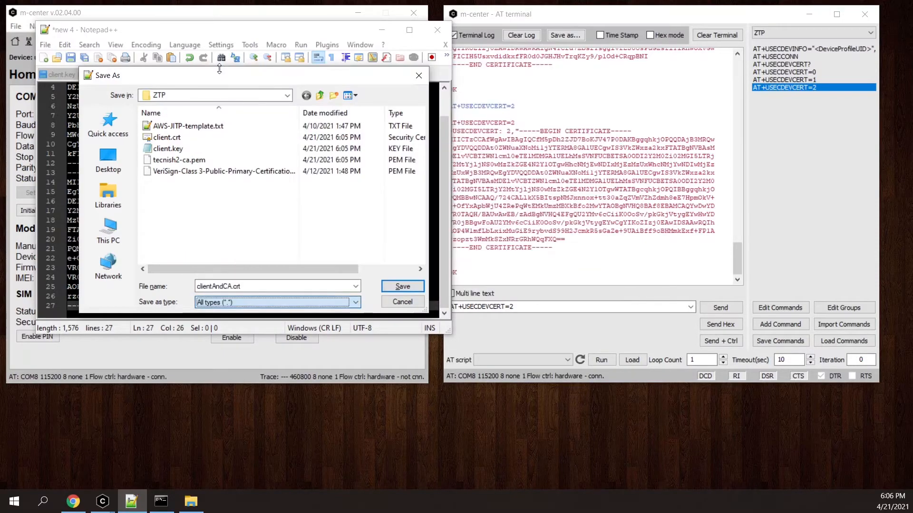
left_click(402, 287)
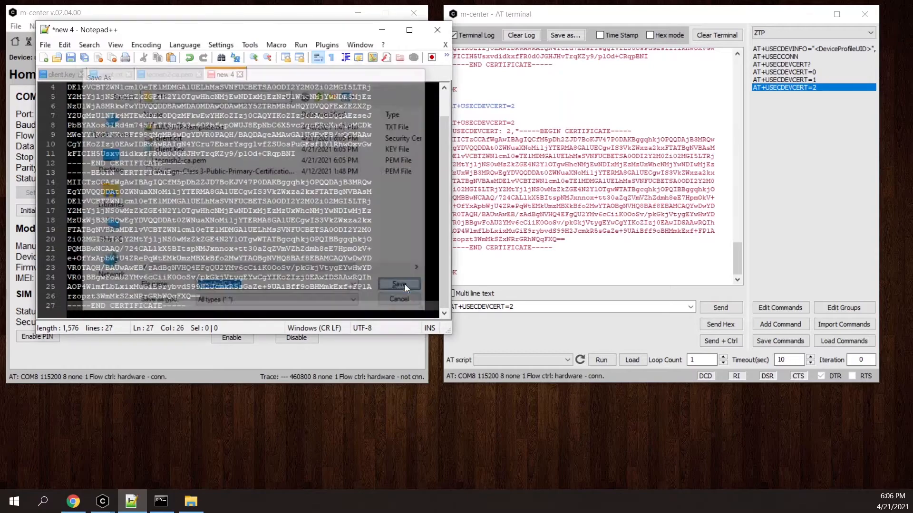
left_click(382, 32)
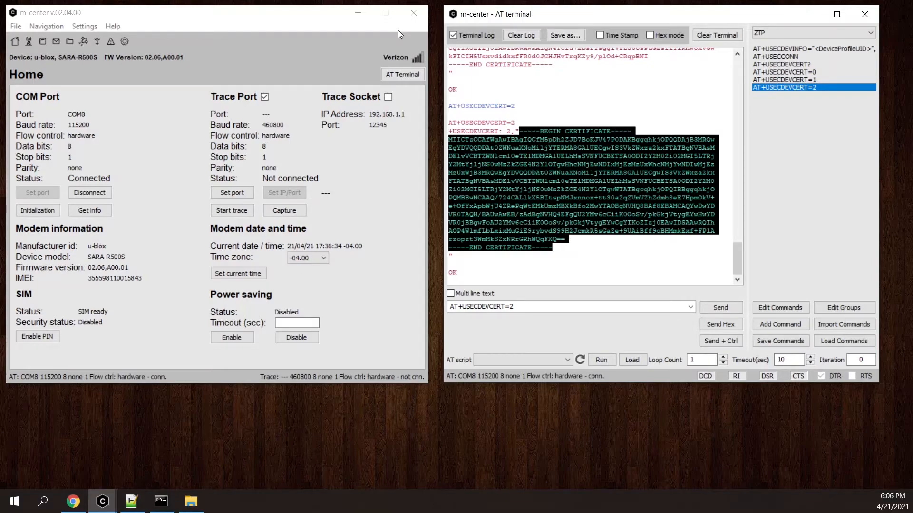
Start generating a POP certificate for tecnish2-ca in the Thingstream portal, and run "aws iot get-registration-code" in the command prompt.
left_click(73, 501)
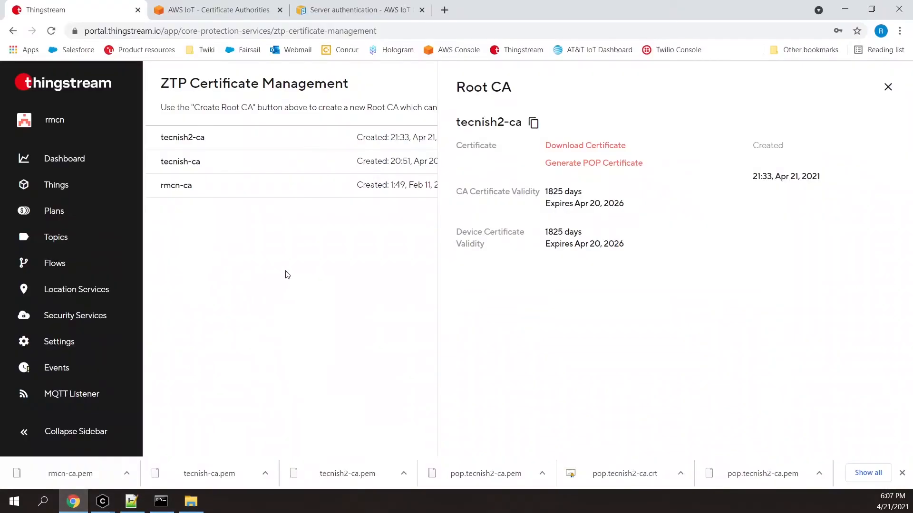
left_click(598, 165)
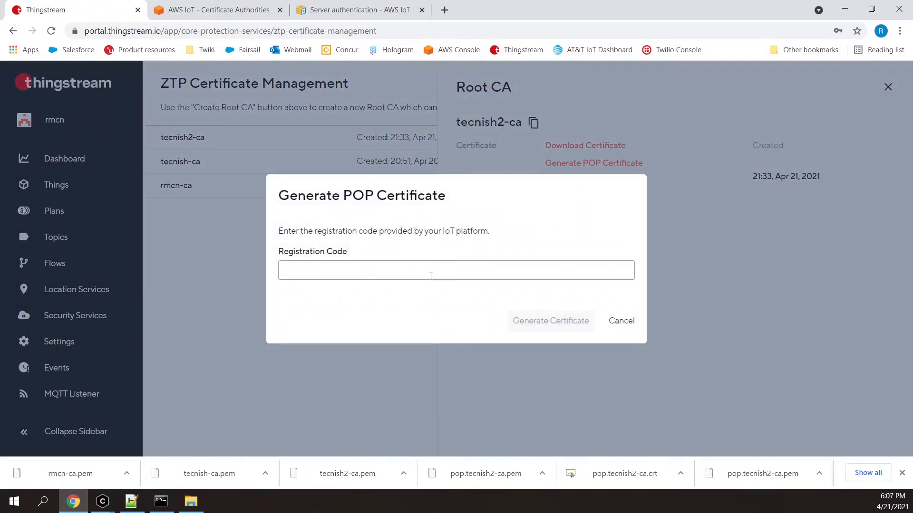
left_click(161, 502)
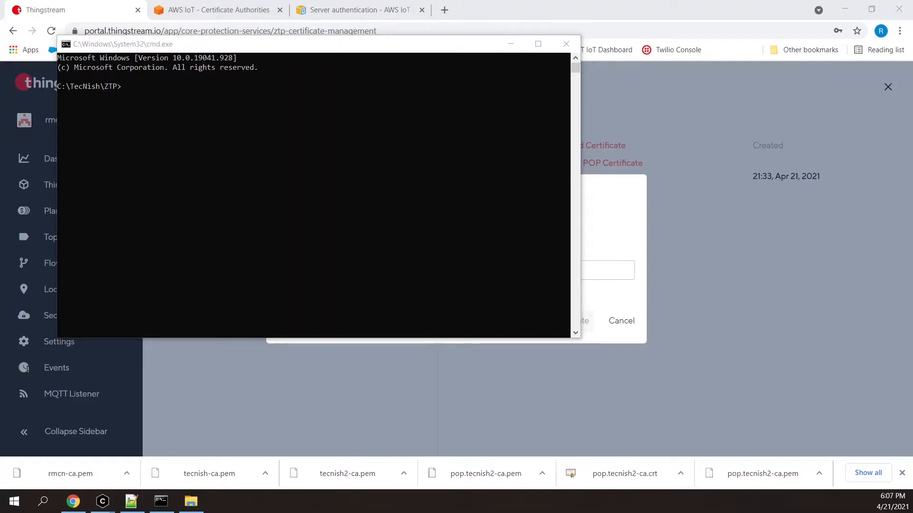
left_click(304, 162)
key("ctrl+v")
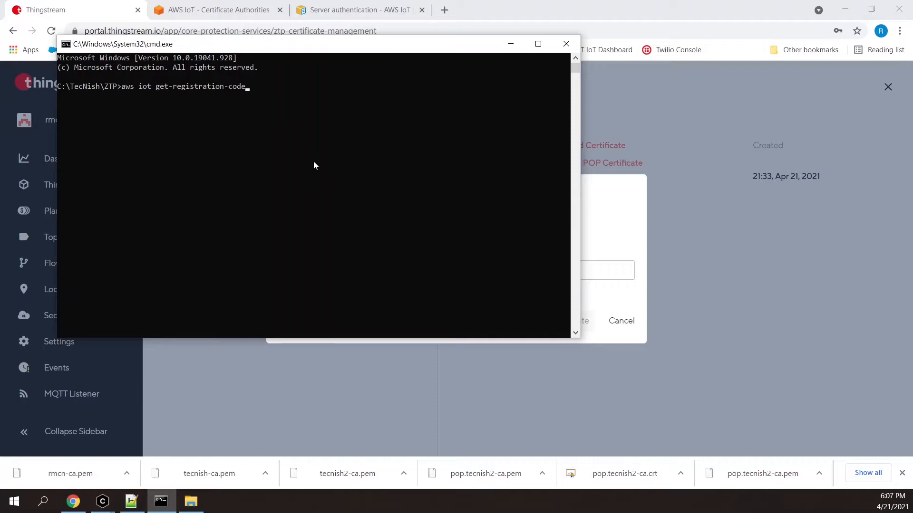
key("Return")
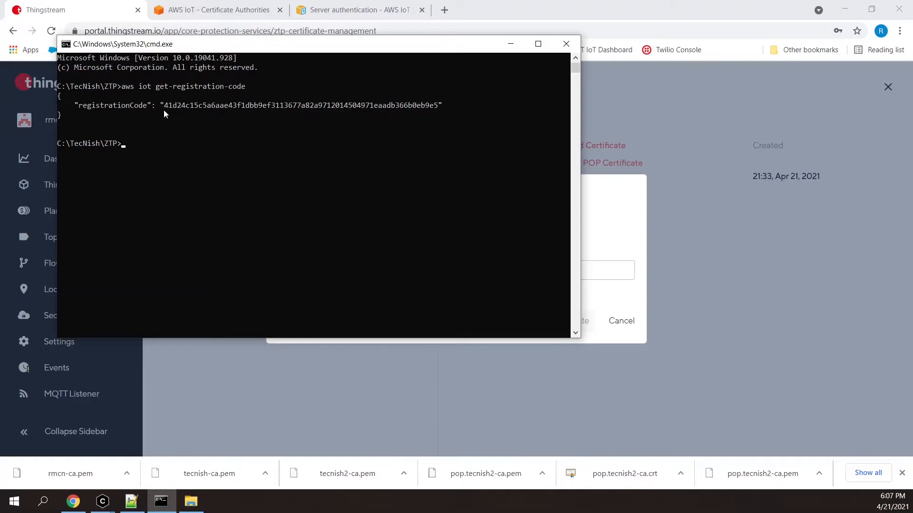
Copy the registration code from the command output into the Registration Code field in Thingstream and generate the POP certificate.
left_click_drag(166, 105, 434, 110)
key("ctrl+c")
left_click(611, 217)
left_click(542, 269)
key("ctrl+v")
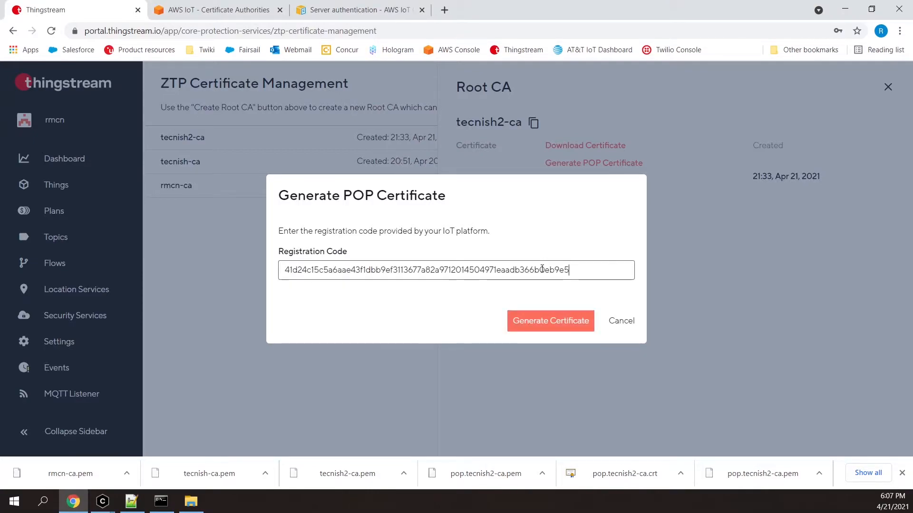
left_click(549, 325)
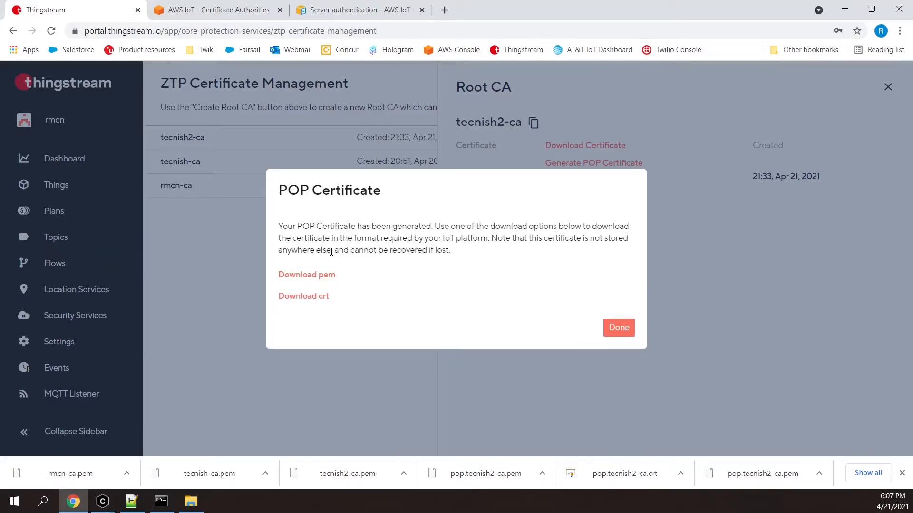
Download the POP certificate in pem format and close the certificate dialog.
left_click(316, 280)
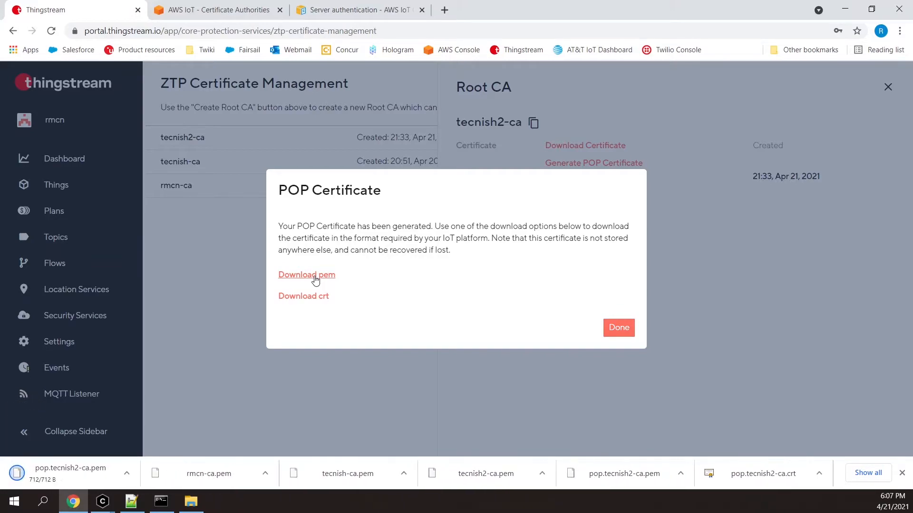
left_click(901, 473)
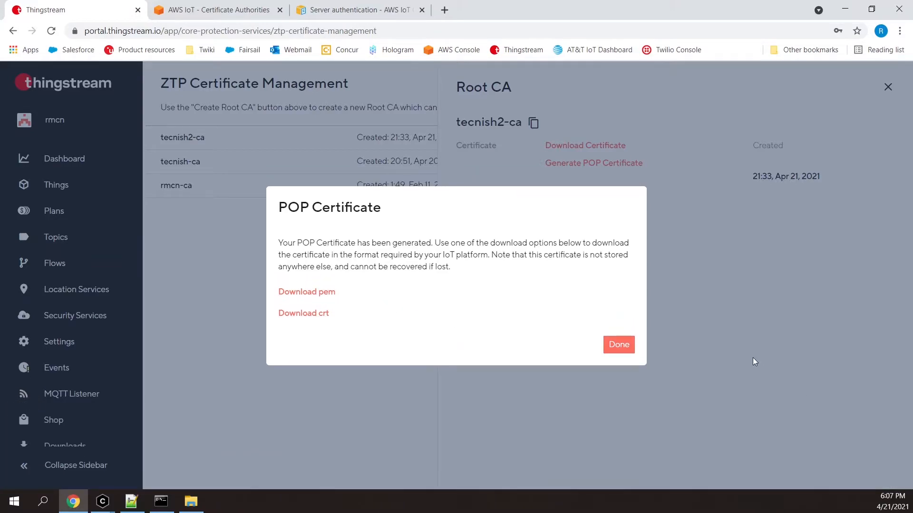
left_click(611, 348)
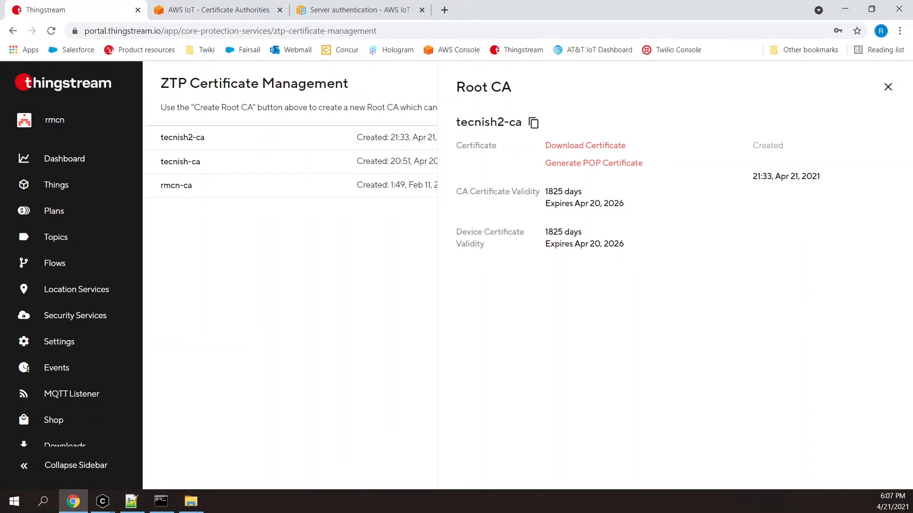
Place the downloaded pop.tecnish2-ca.pem file in the C:\TecNish\ZTP folder and minimize the folder window.
left_click(190, 501)
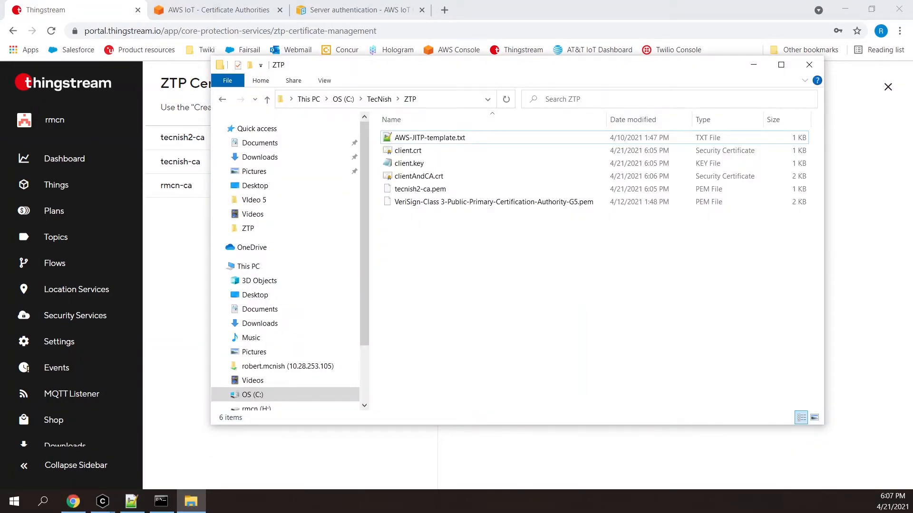
left_click_drag(912, 252, 458, 257)
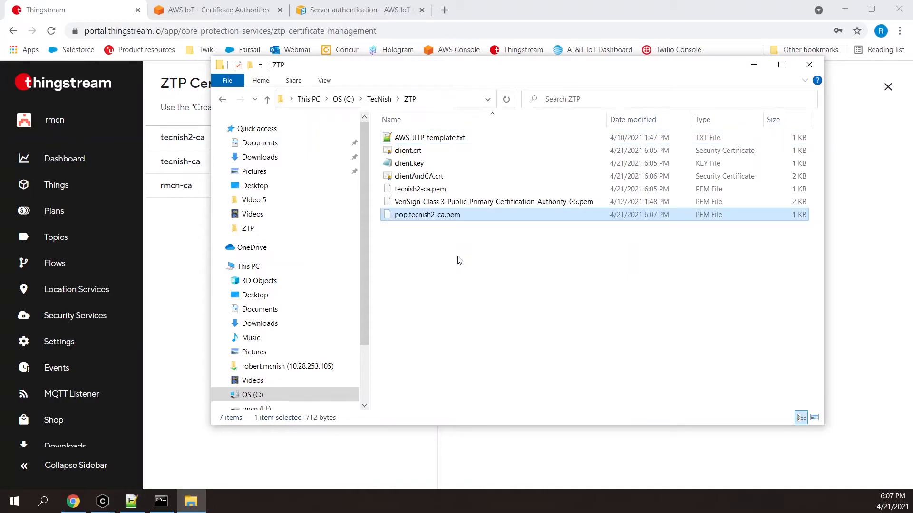
left_click(754, 71)
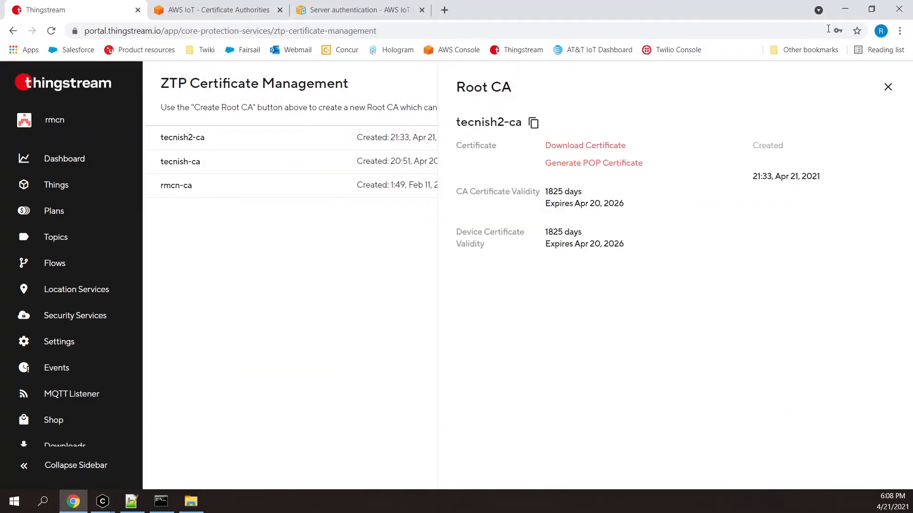
Run "aws iot register-ca-certificate" with tecnish2-ca.pem, verification certificate pop.tecnish2-ca.pem, set-as-active, allow-auto-registration and registration config AWS-JITP-template.txt.
left_click(843, 10)
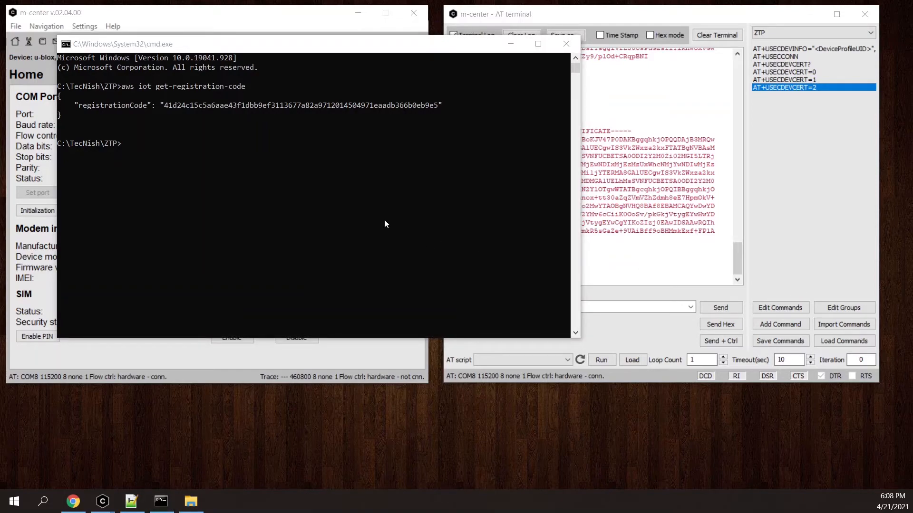
left_click(332, 201)
right_click(238, 184)
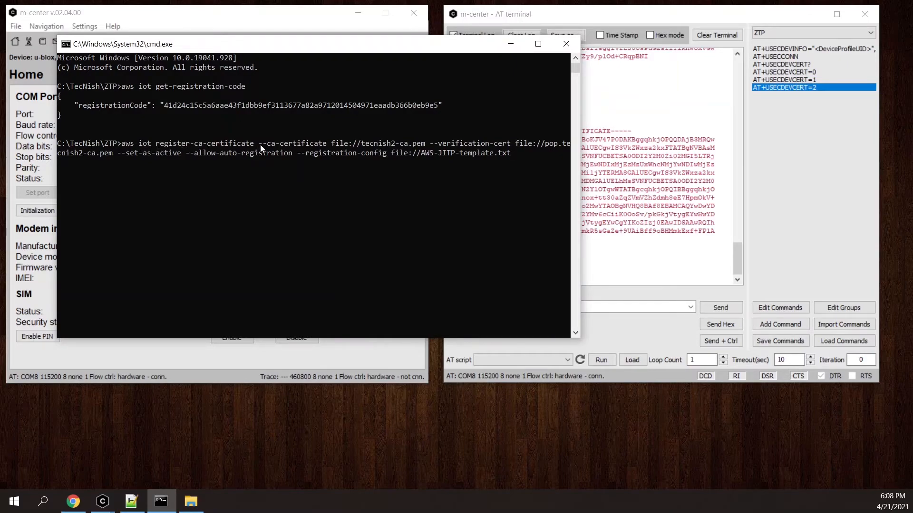
left_click_drag(262, 144, 522, 159)
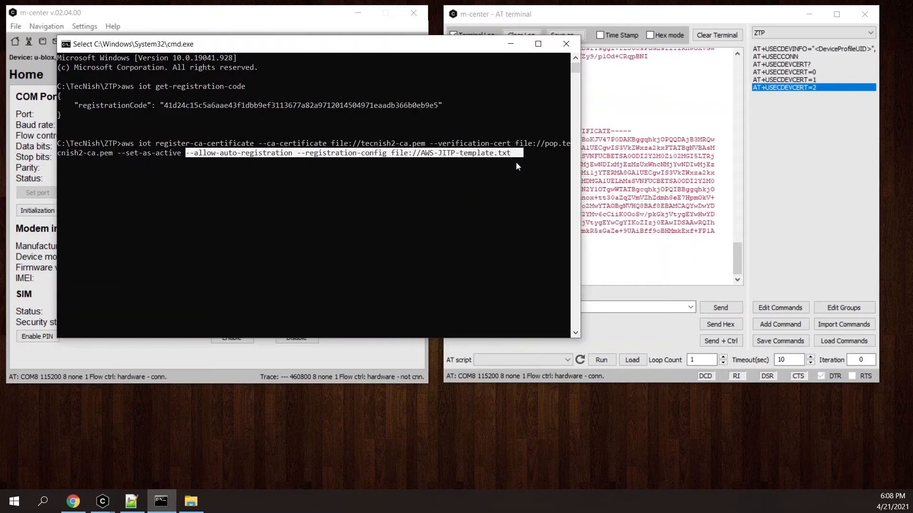
left_click(515, 162)
key("Escape")
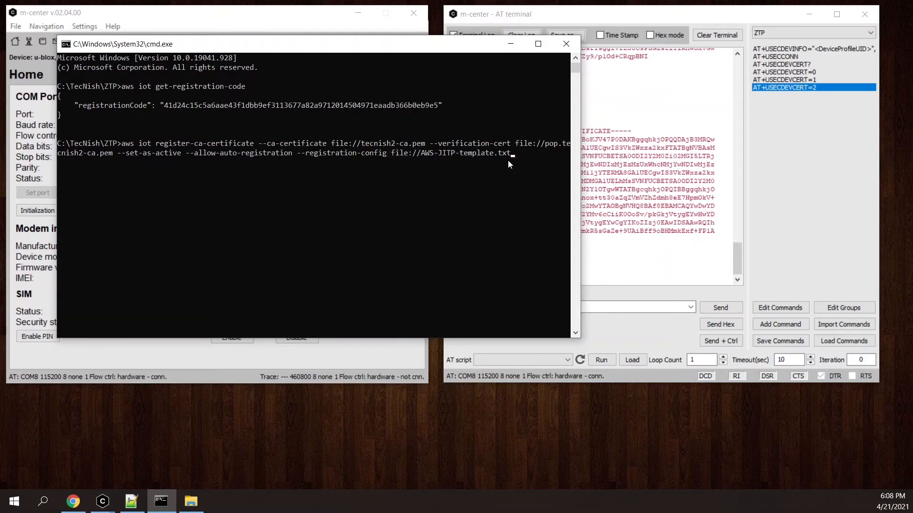
key("Return")
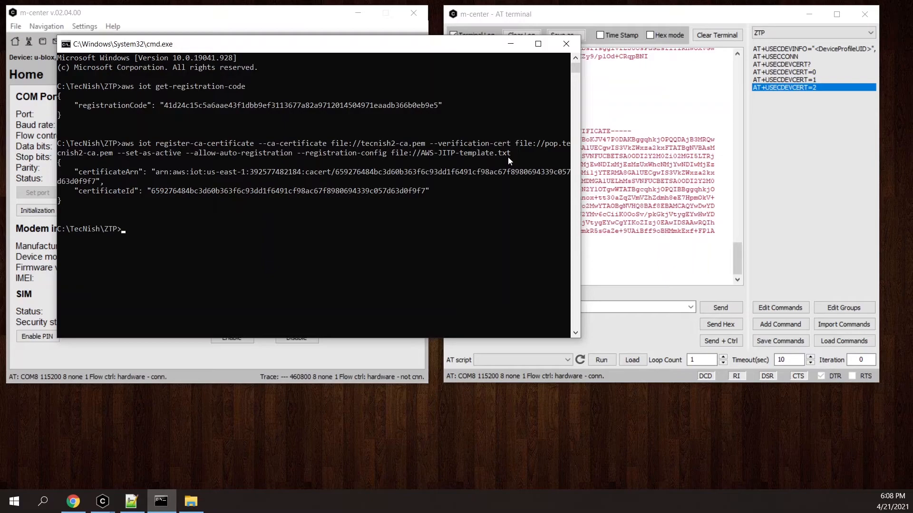
Switch to the AWS IoT console in Chrome and check the refreshed list of certificate authorities for the registered CA.
left_click(79, 498)
left_click(214, 14)
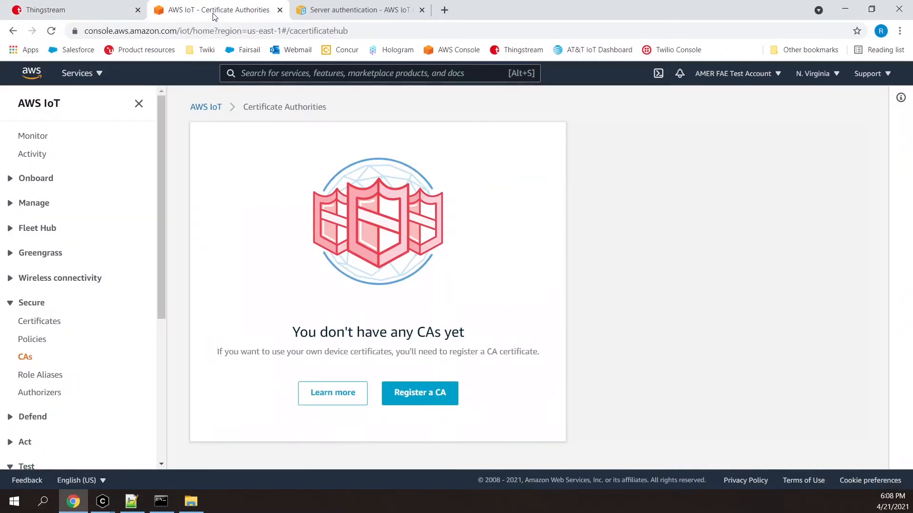
left_click(83, 343)
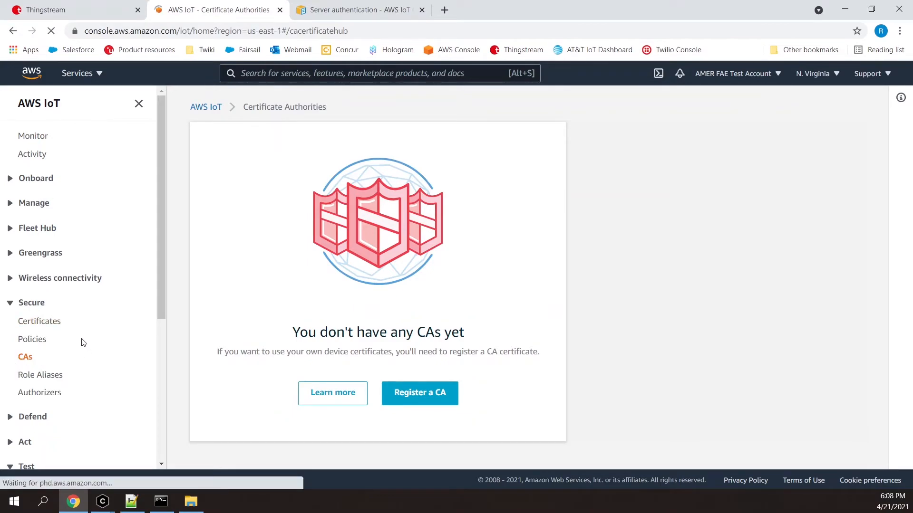
left_click(34, 358)
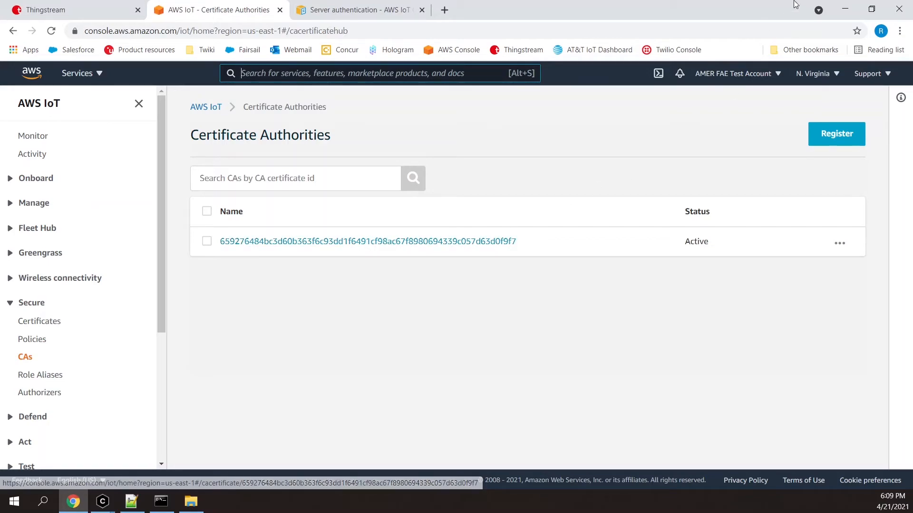
left_click(840, 13)
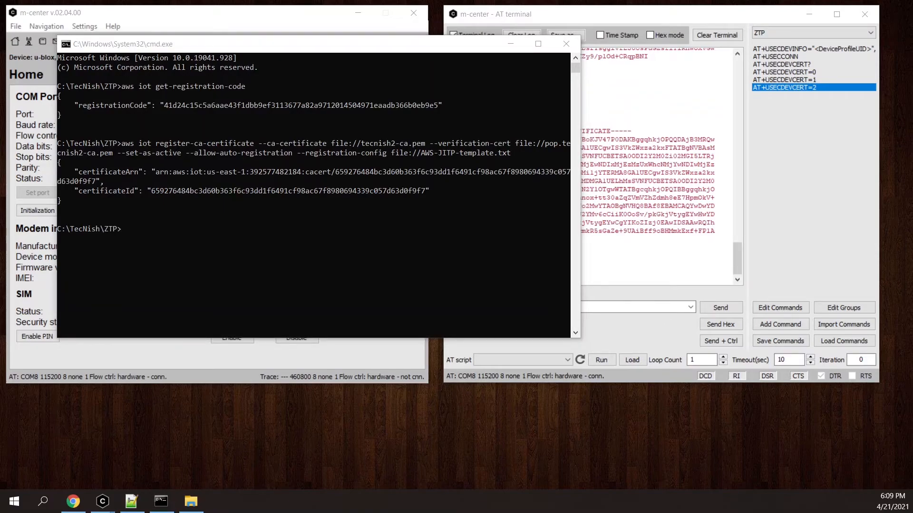
Enter a mosquitto_pub command using the VeriSign G5 CA file, clientAndCA.crt and client.key, port 8883, QoS 1, topic test, client tecnishTest and message {"temp": "68F"}.
left_click(244, 242)
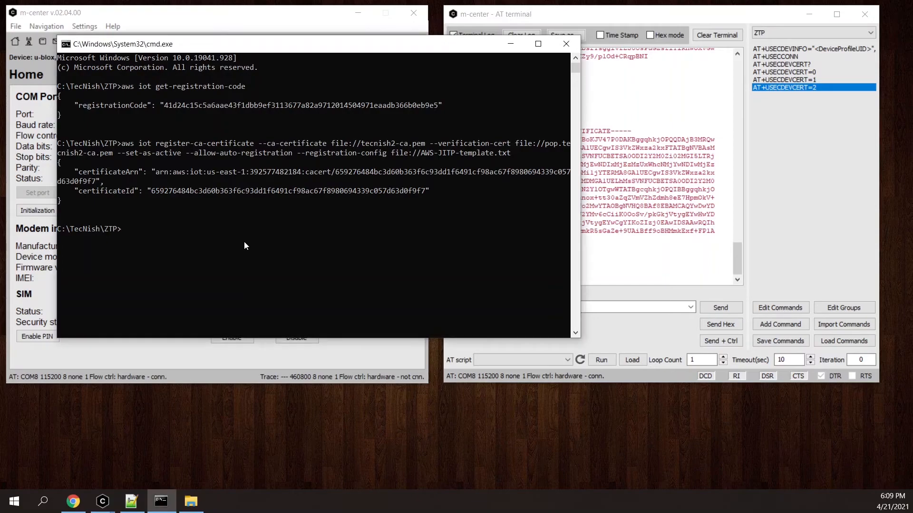
right_click(235, 242)
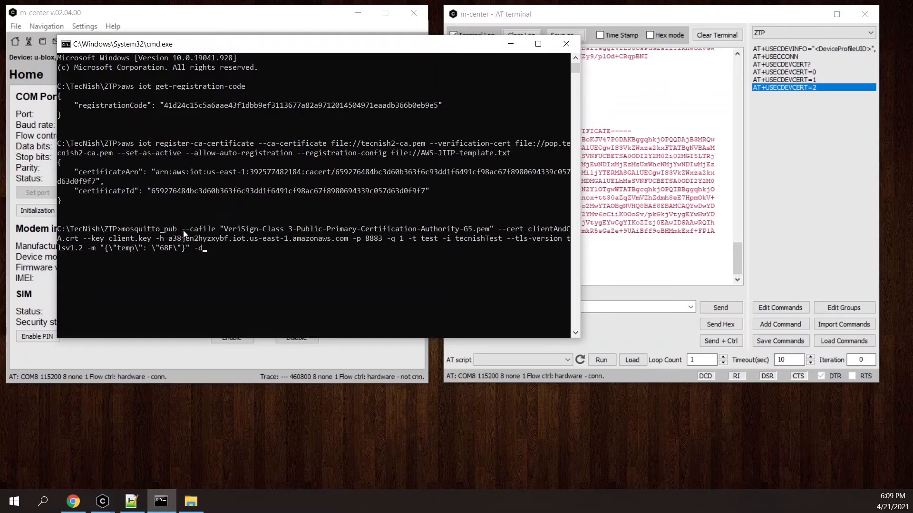
left_click_drag(183, 232, 492, 232)
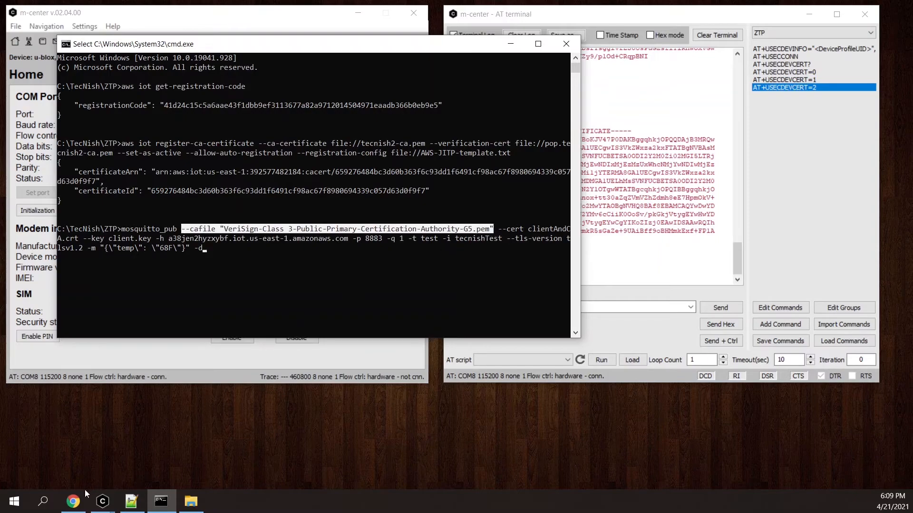
Switch to Chrome to examine the VeriSign G5 root CA certificate link in the AWS server authentication guide, and minimize the browser.
left_click(74, 501)
left_click(344, 14)
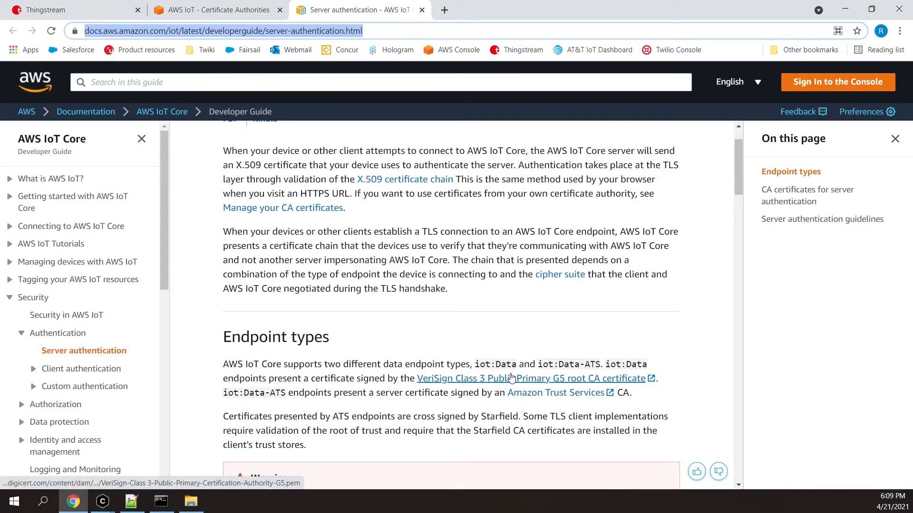
left_click(212, 10)
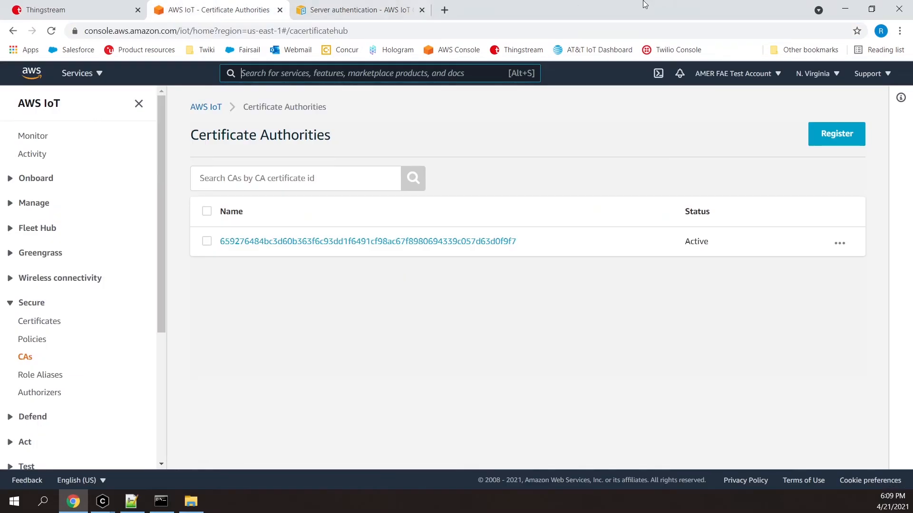
left_click(844, 10)
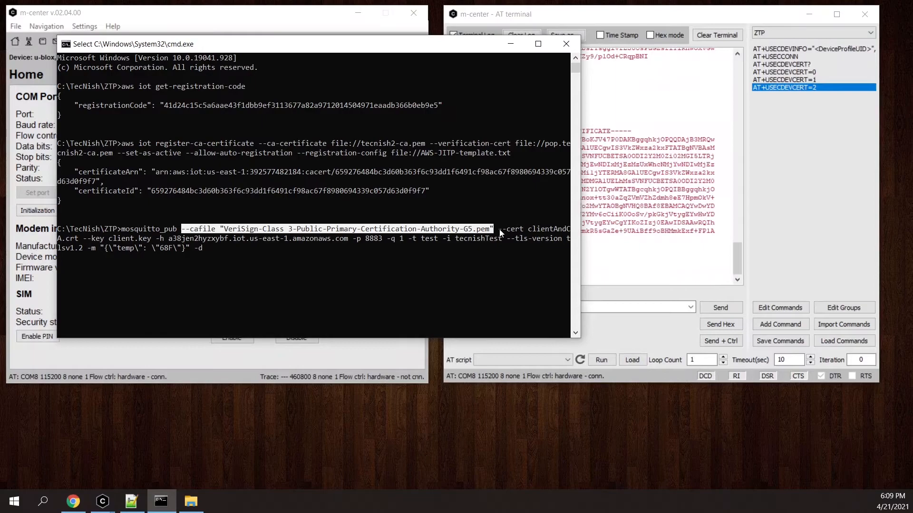
Review the certificate, port, topic and message options of the entered mosquitto_pub command, run it, and examine its output.
left_click(499, 229)
left_click_drag(499, 229, 383, 243)
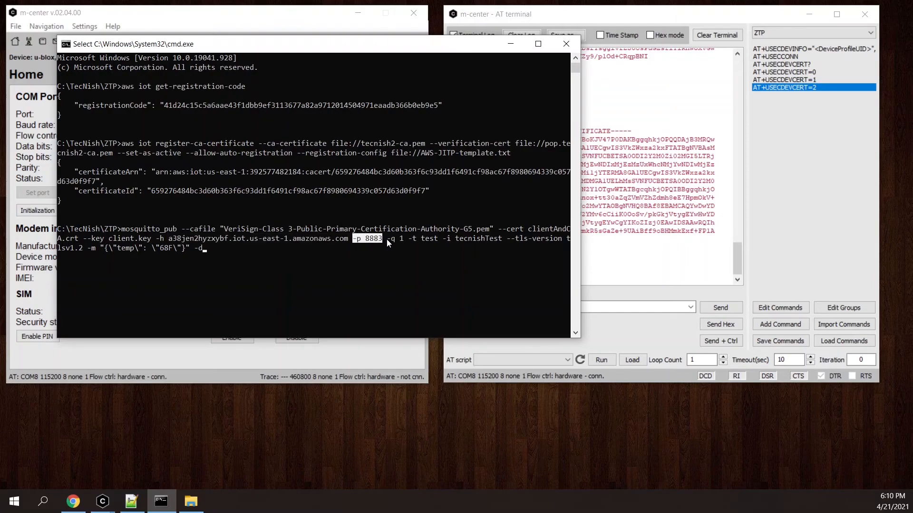
left_click(388, 238)
left_click_drag(408, 240, 203, 247)
key("Return")
key("Return")
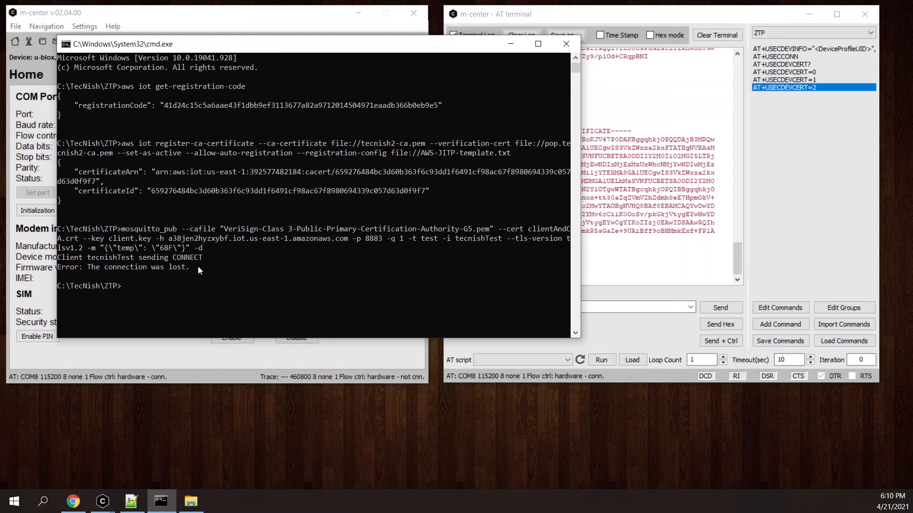
left_click_drag(197, 266, 58, 259)
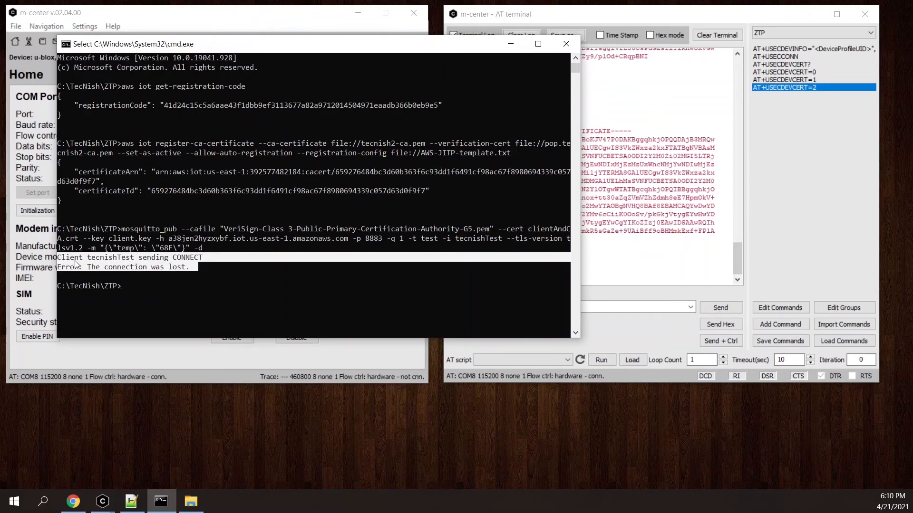
Switch to the AWS IoT console in Chrome and check the Certificates and Things lists for the newly provisioned device.
left_click(82, 503)
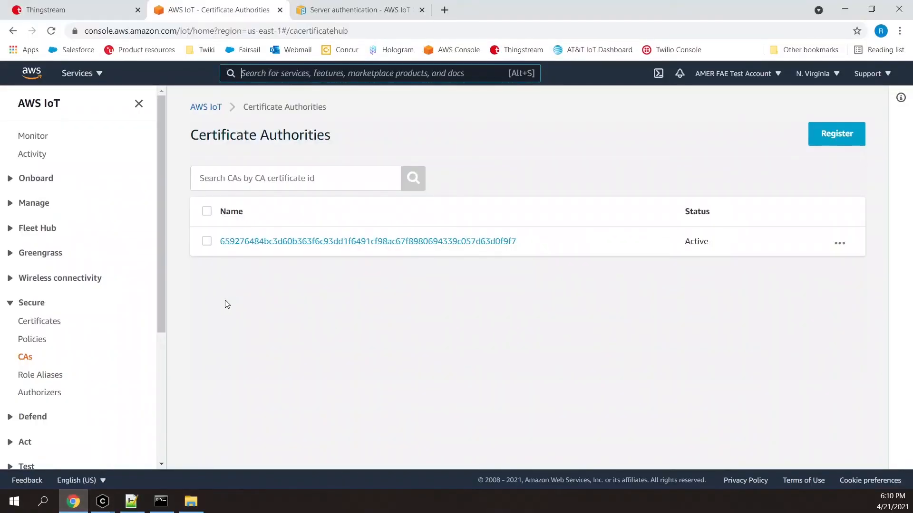
left_click(48, 325)
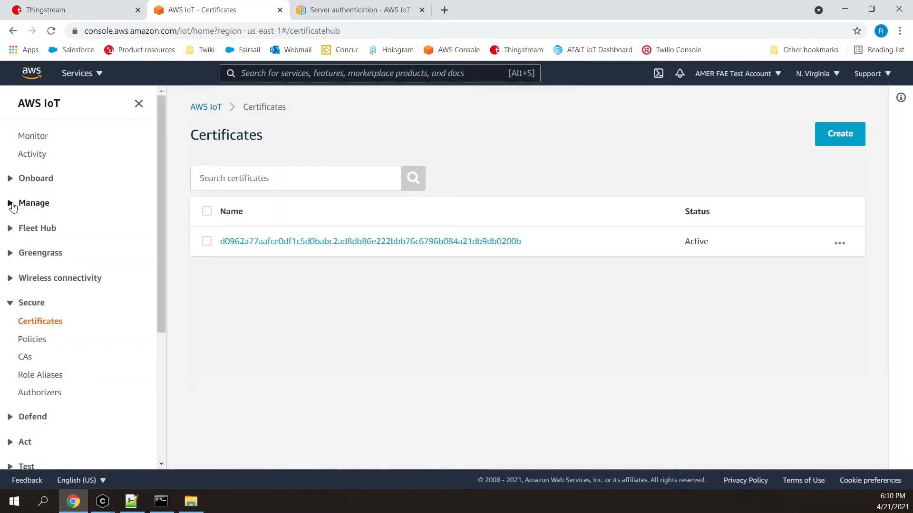
left_click(13, 206)
left_click(27, 222)
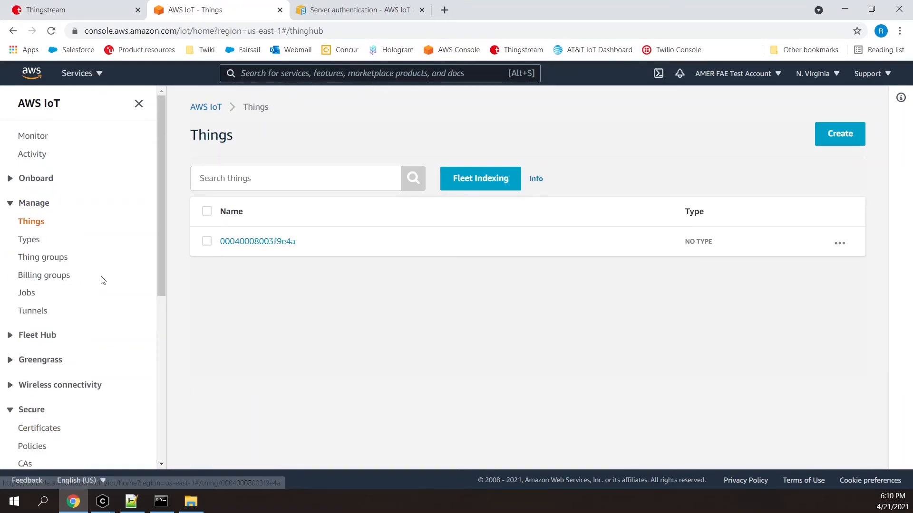
Open the AWS IoT MQTT test client and subscribe to all topics with the topic filter #.
scroll(101, 281, "down", 5)
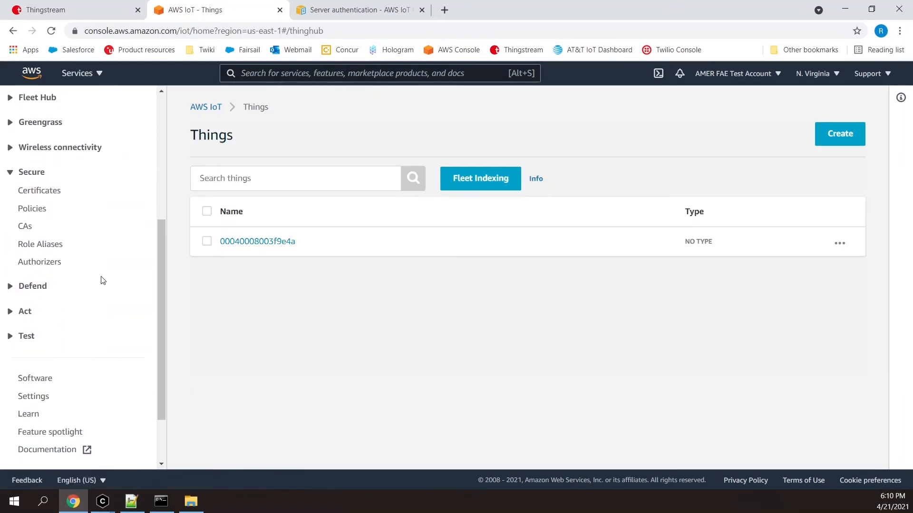
left_click(12, 337)
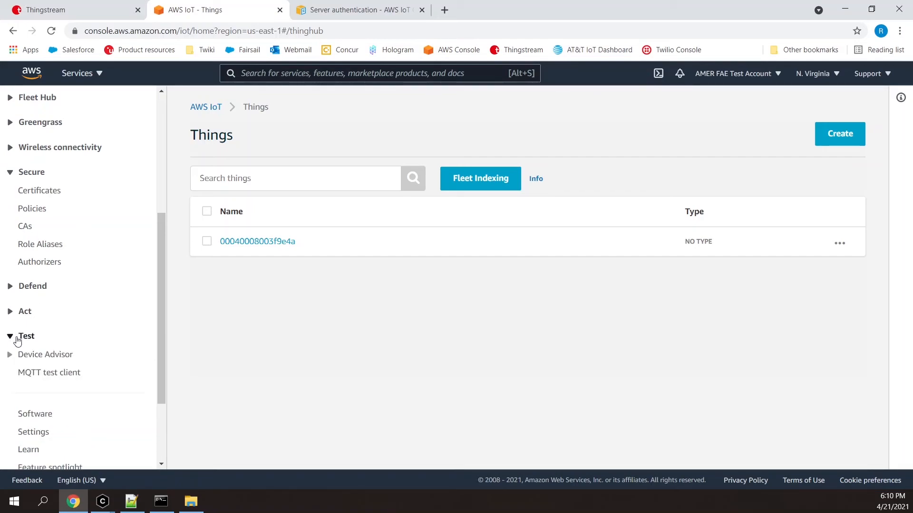
left_click(45, 374)
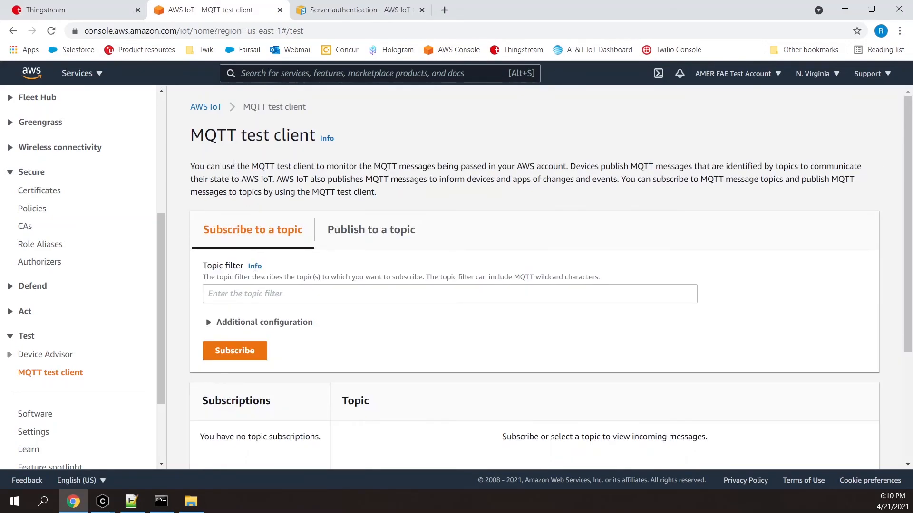
left_click(251, 294)
type("#")
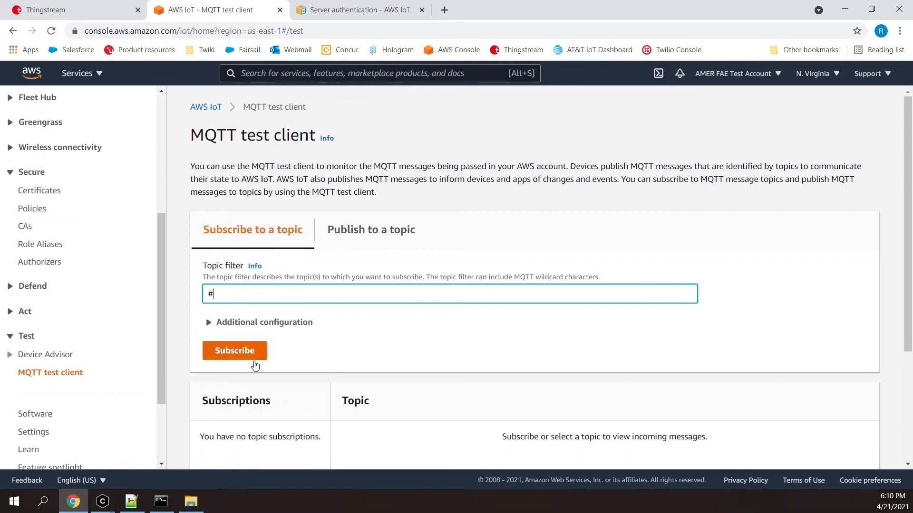
left_click(237, 354)
scroll(238, 354, "down", 1)
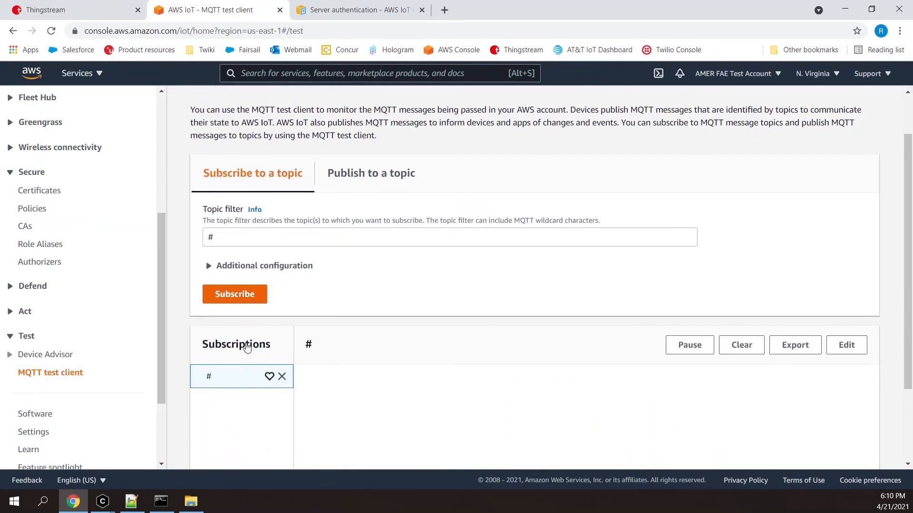
Return to the command prompt, rerun the same mosquitto_pub command, and check the message received in the AWS MQTT test client.
left_click(161, 502)
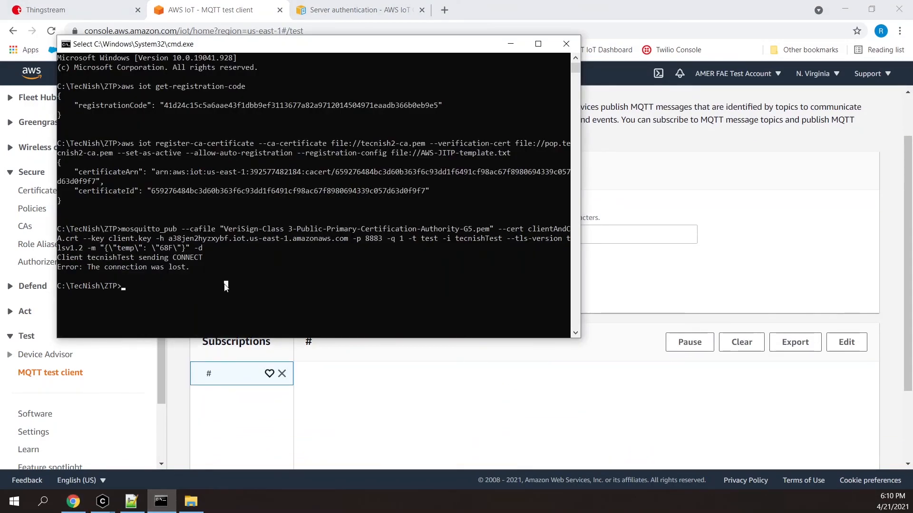
left_click(223, 280)
key("Up")
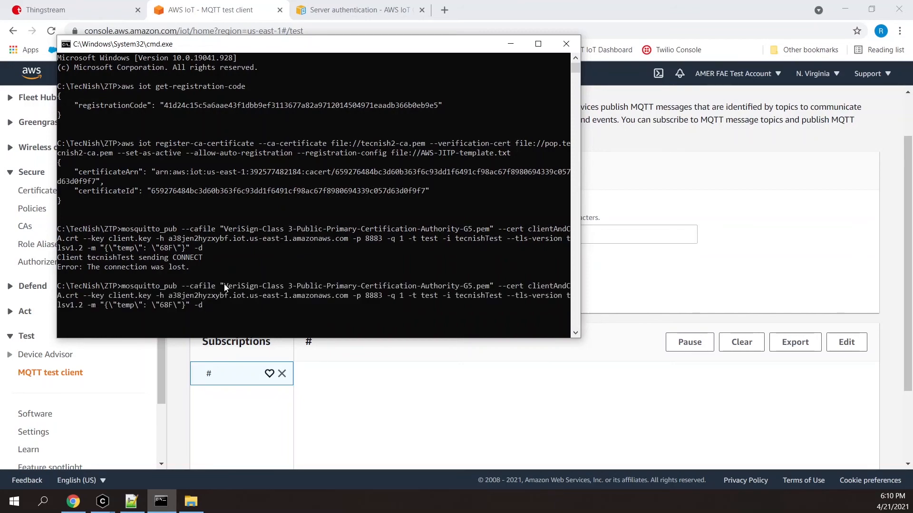
key("Return")
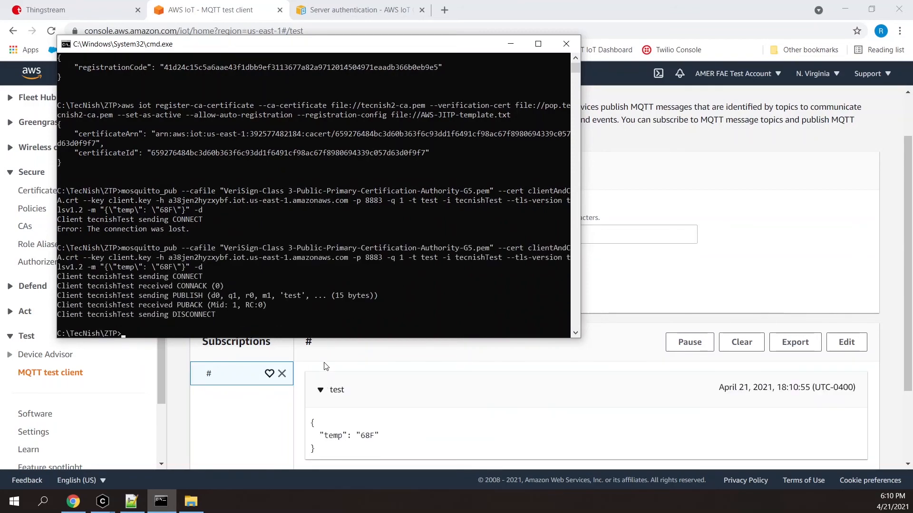
left_click_drag(312, 420, 328, 452)
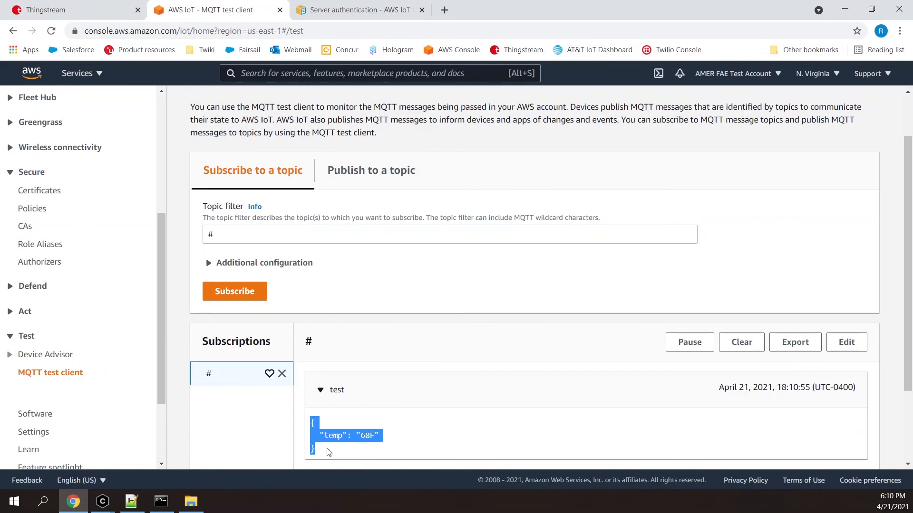